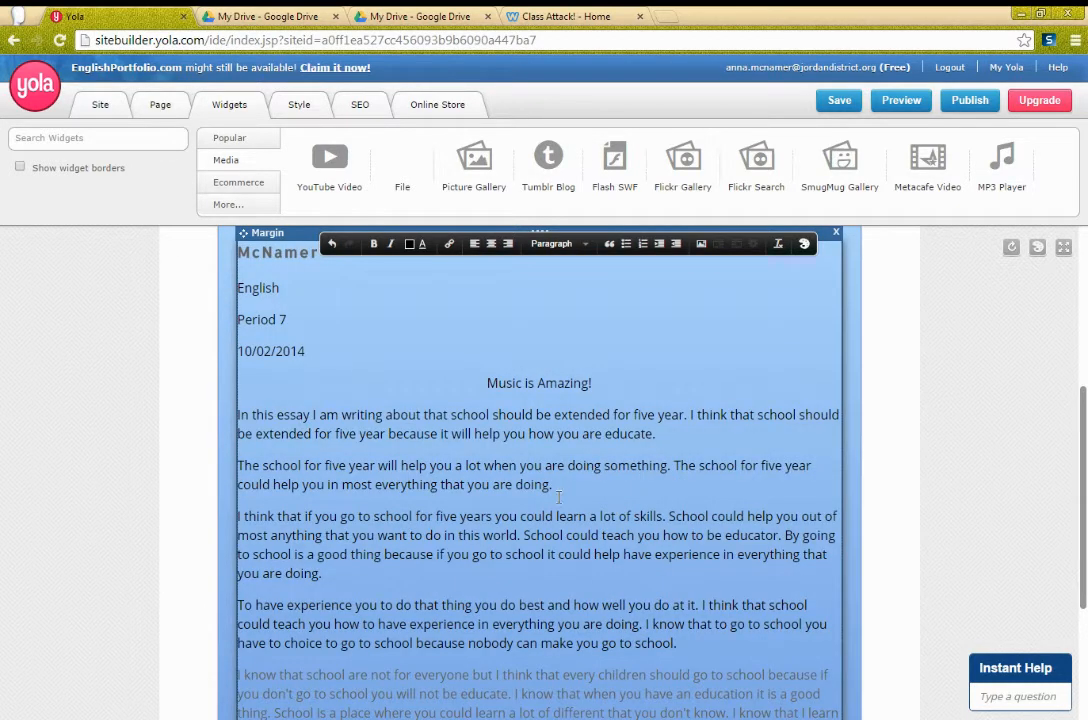
scroll(480, 470, "down", 3)
Step: Scroll through the 'Music is Amazing!' essay block and select its text from the author heading down
scroll(559, 497, "up", 3)
scroll(559, 497, "up", 1)
left_click(575, 462)
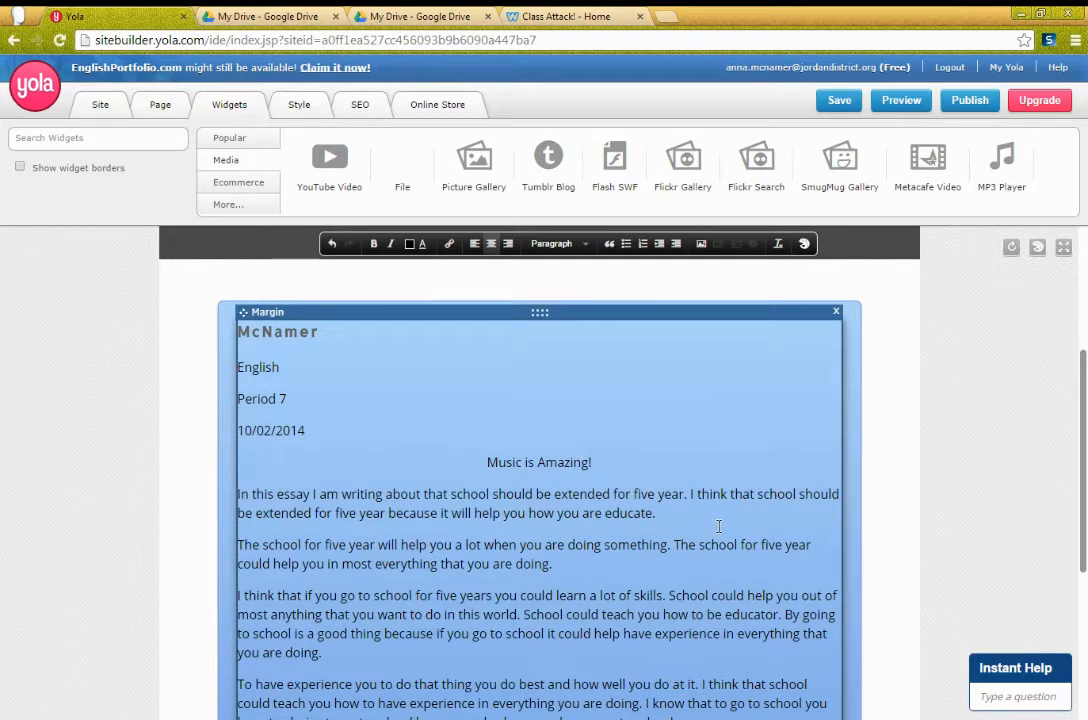
scroll(719, 526, "down", 1)
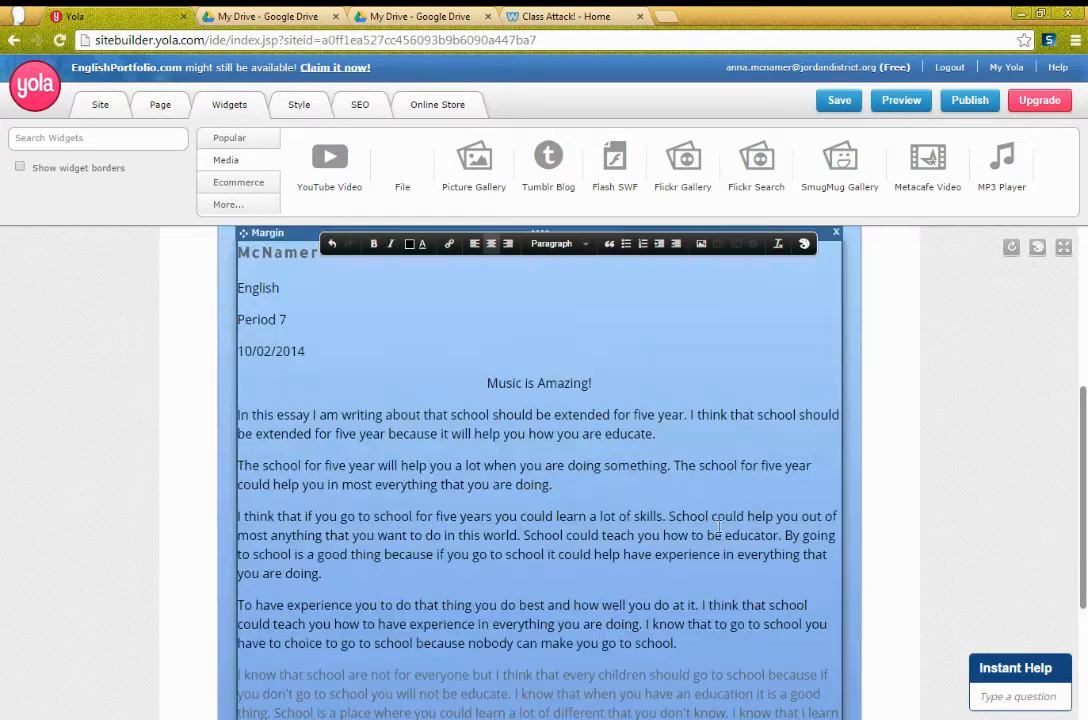
scroll(719, 526, "down", 2)
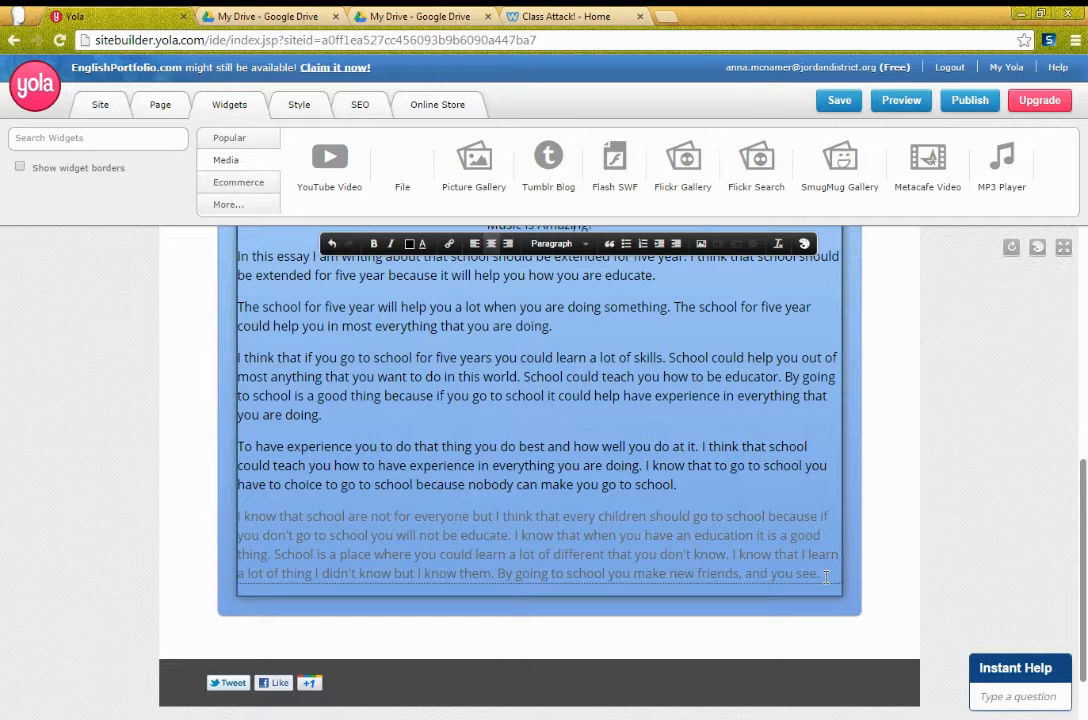
scroll(826, 576, "up", 3)
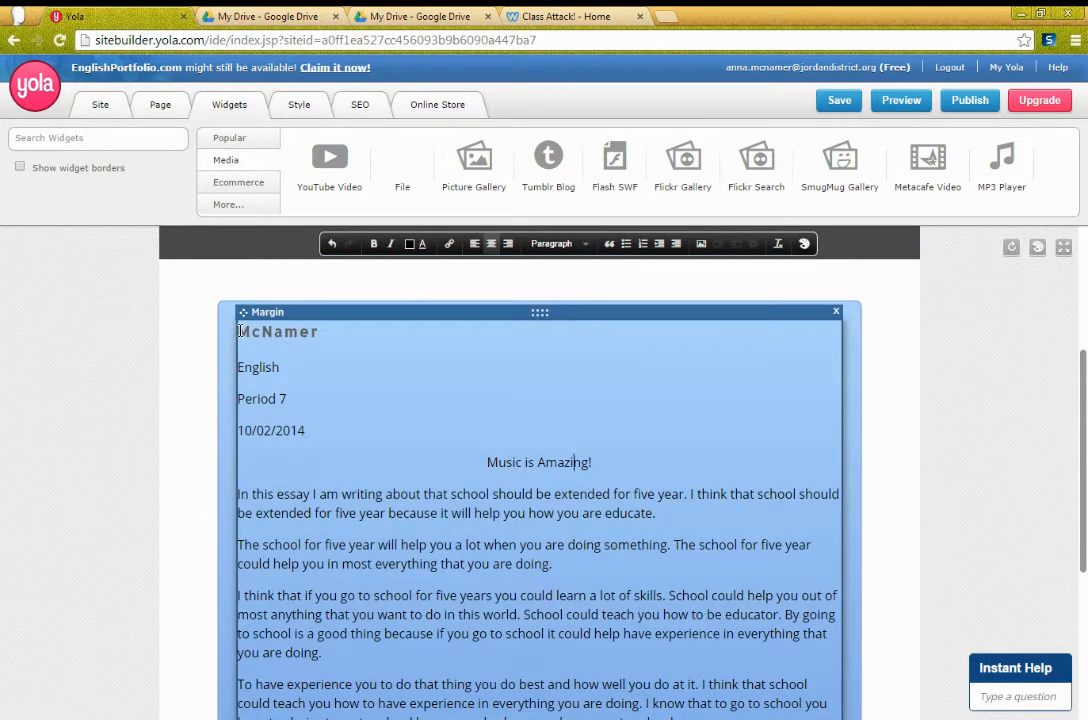
left_click_drag(240, 331, 543, 518)
Step: Stop editing the essay text block and bring up its panel's style settings
scroll(543, 520, "down", 3)
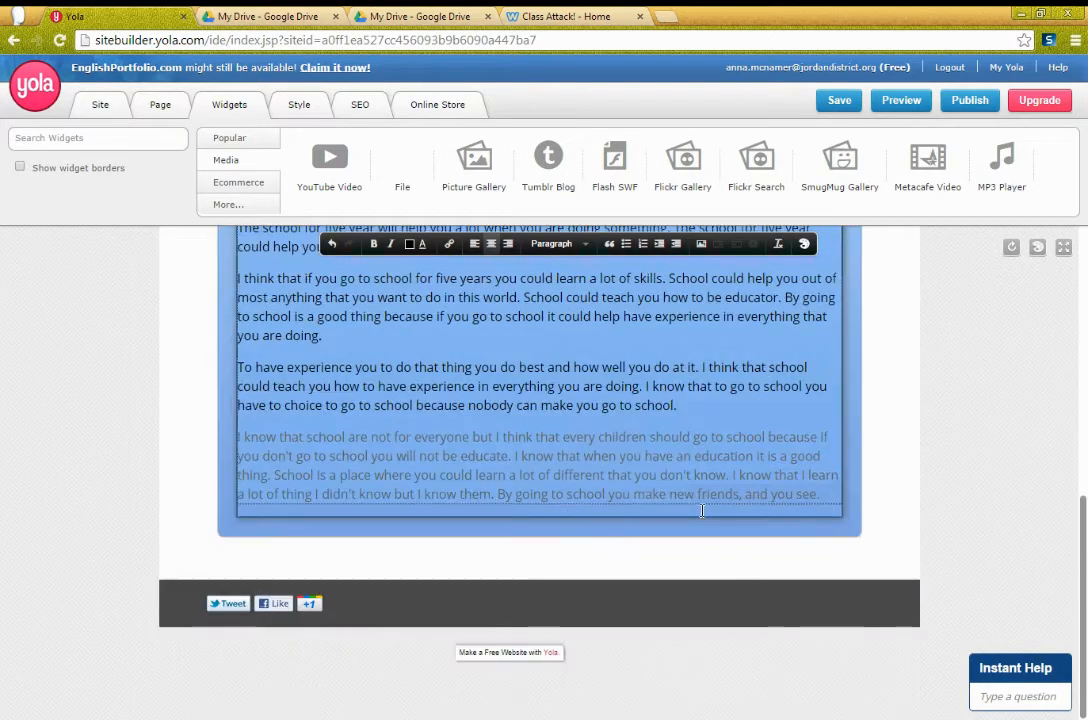
scroll(830, 510, "up", 4)
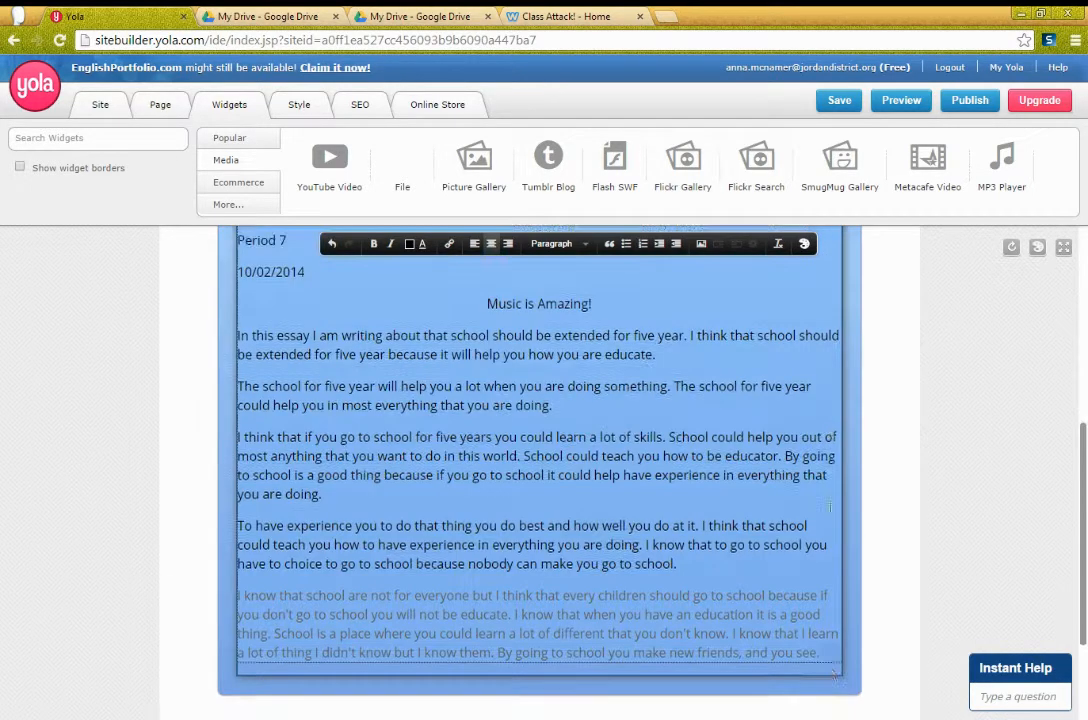
scroll(830, 508, "up", 1)
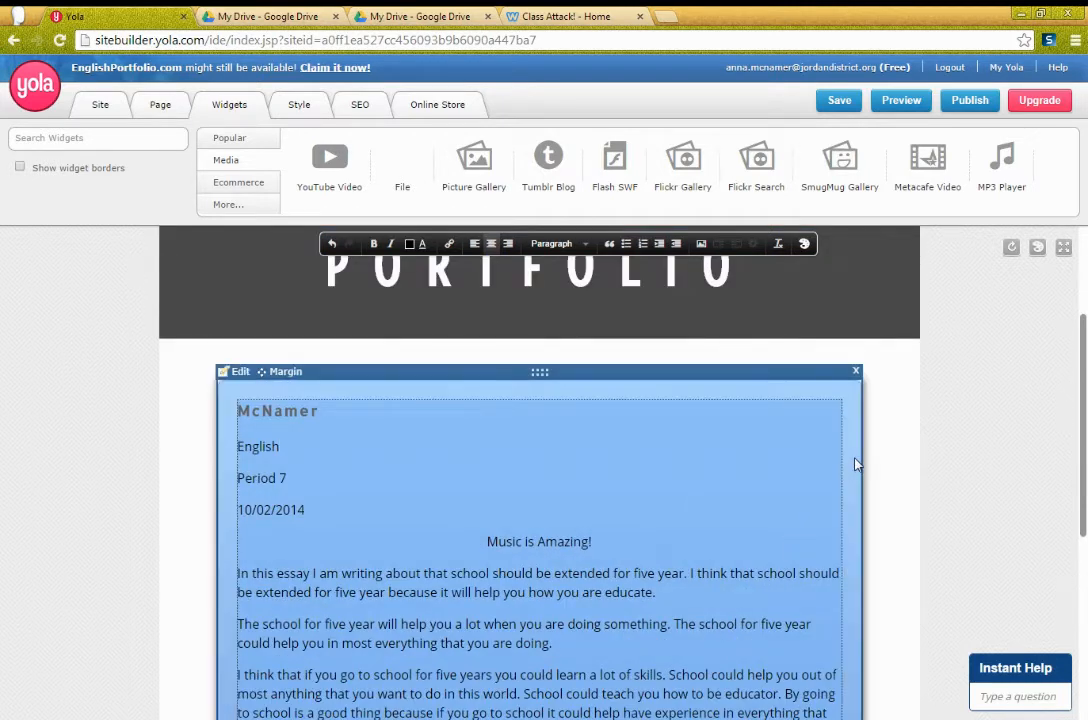
left_click(725, 392)
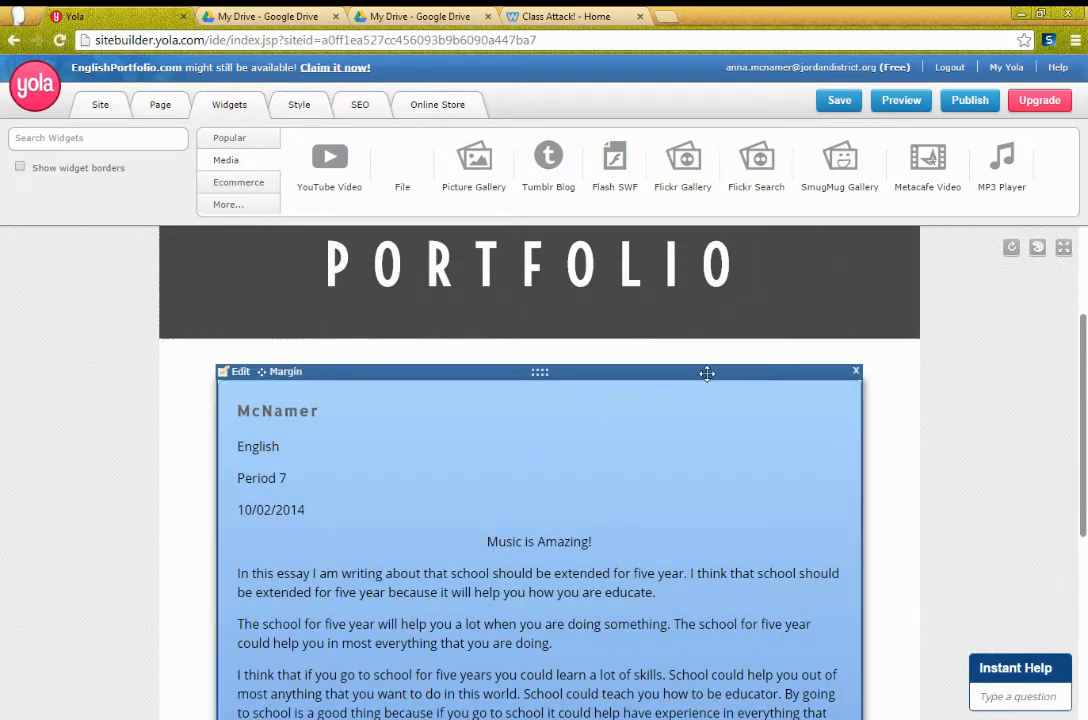
left_click(240, 372)
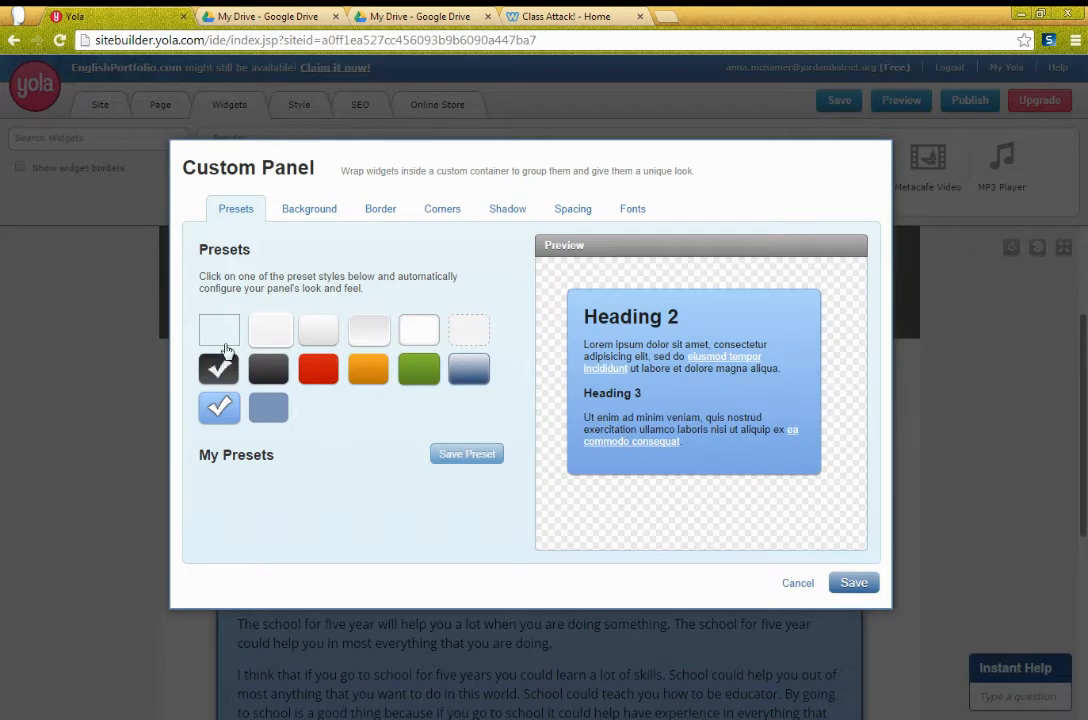
Step: Apply the plain white preset to the essay panel and save it
left_click(266, 331)
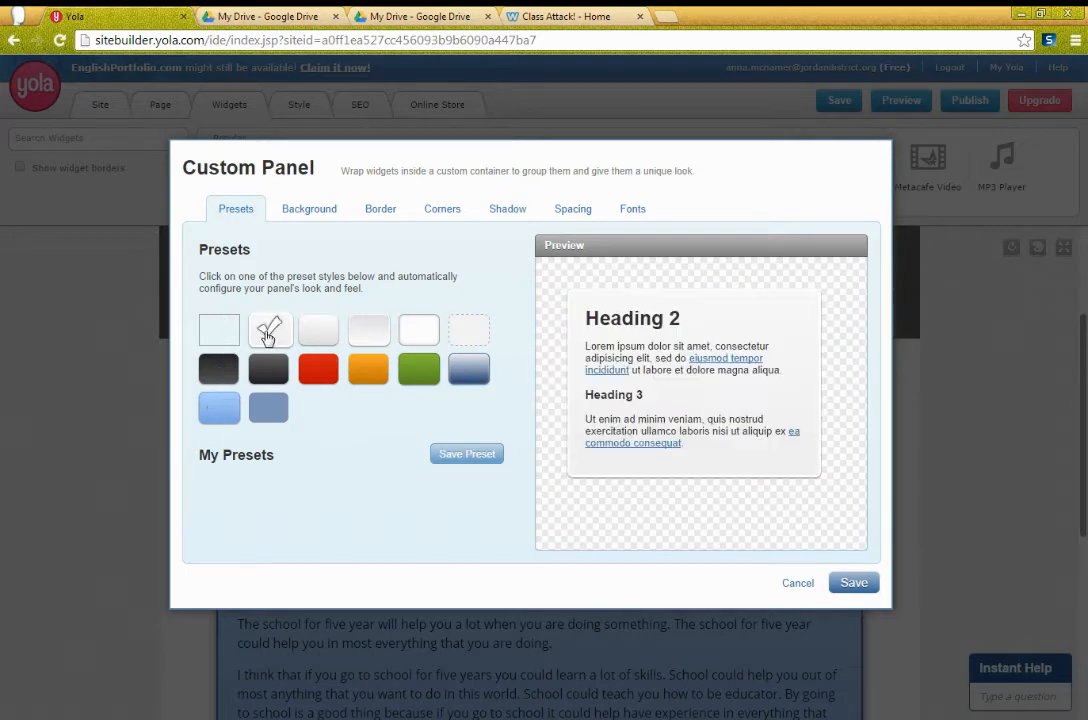
left_click(847, 586)
left_click(469, 487)
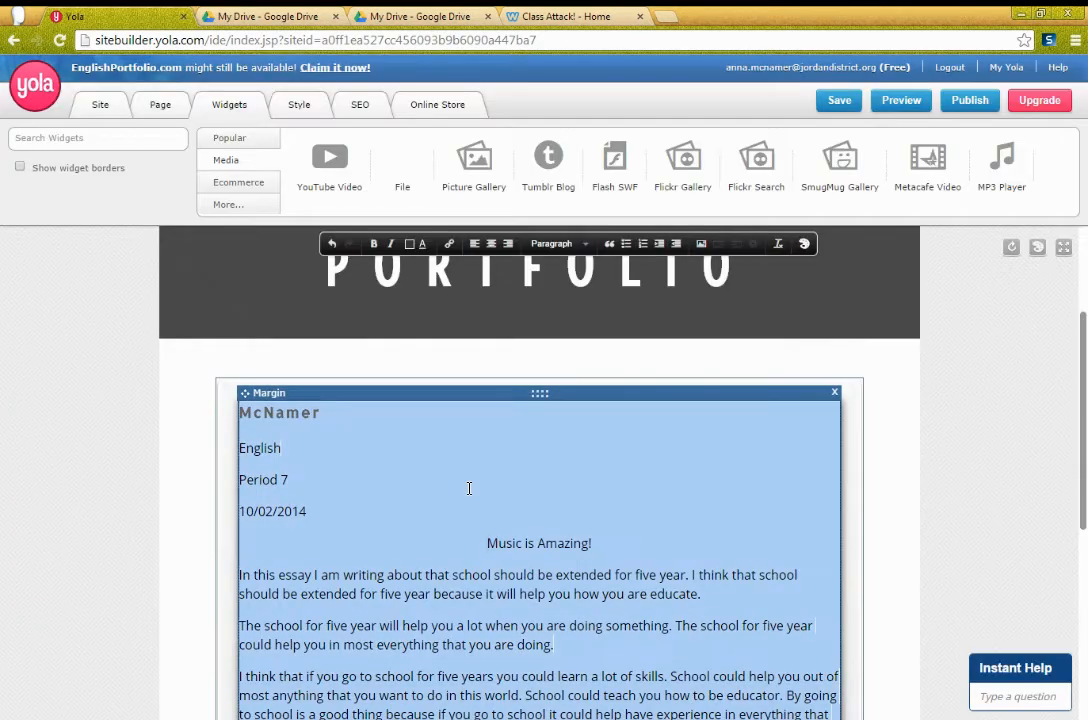
Step: Back in the text block, select the essay starting from the author-name heading
left_click(306, 457)
left_click_drag(242, 416, 642, 484)
scroll(642, 484, "up", 2)
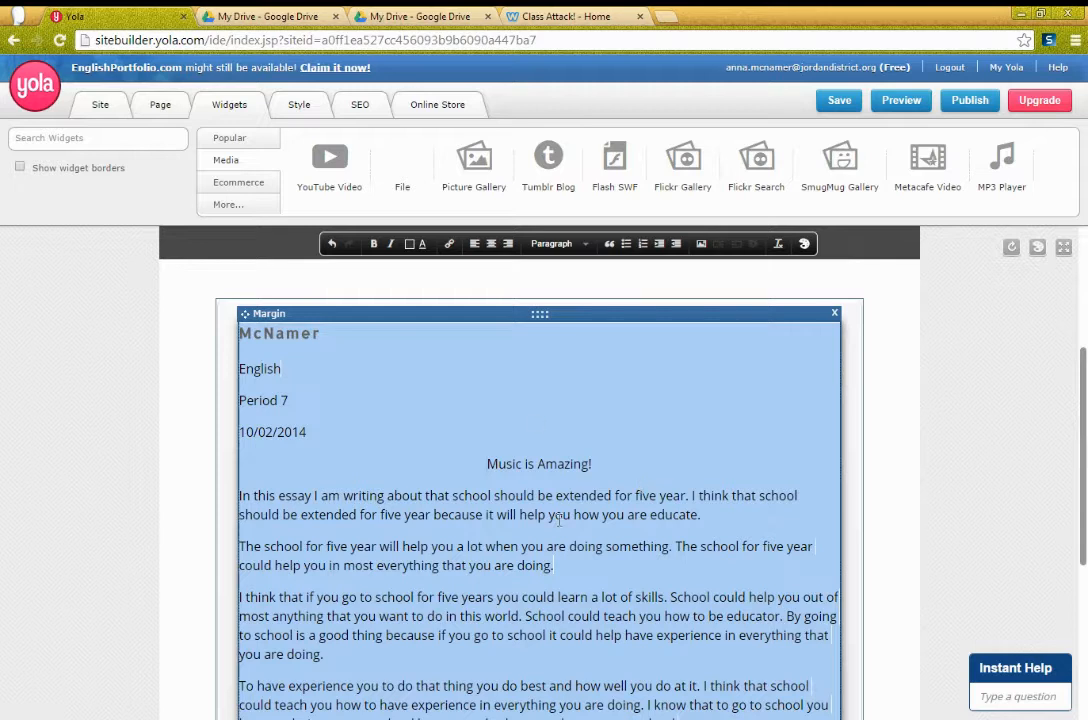
Step: In the My Drive tab, create a new blank Google Docs document
left_click(284, 16)
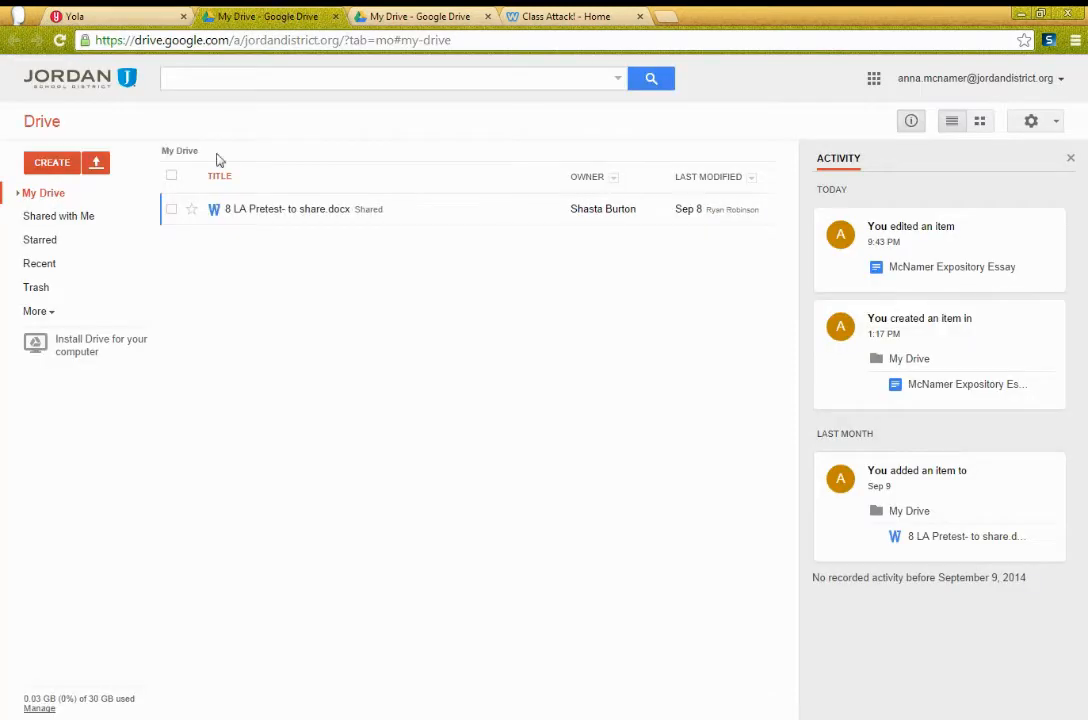
left_click(60, 165)
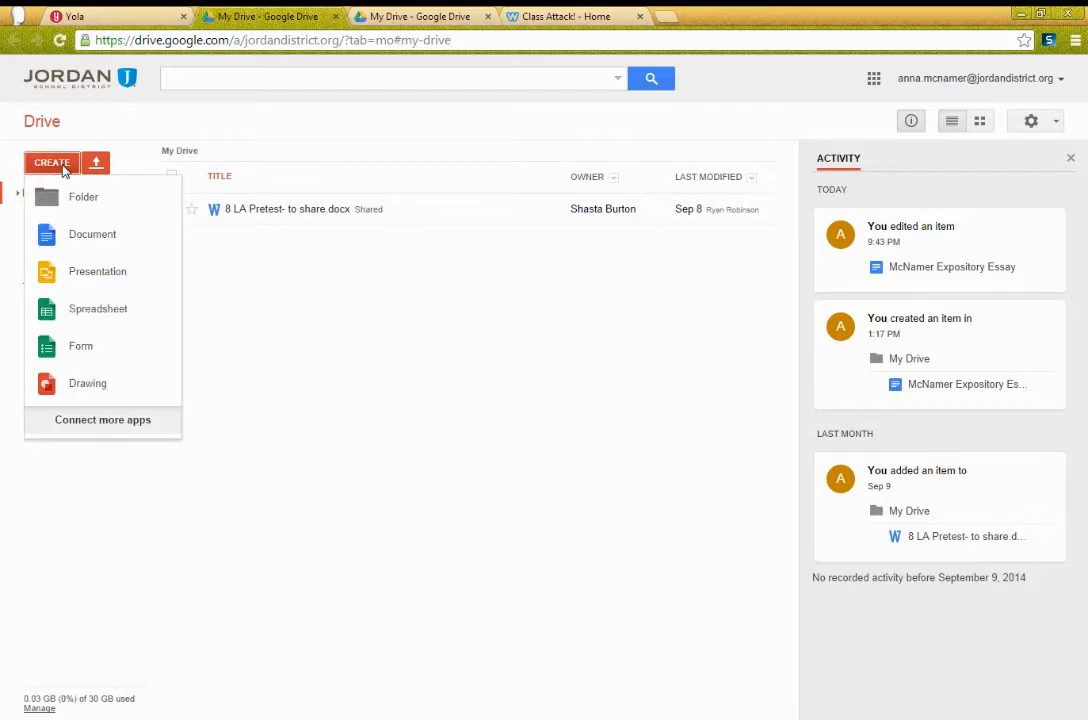
left_click(50, 244)
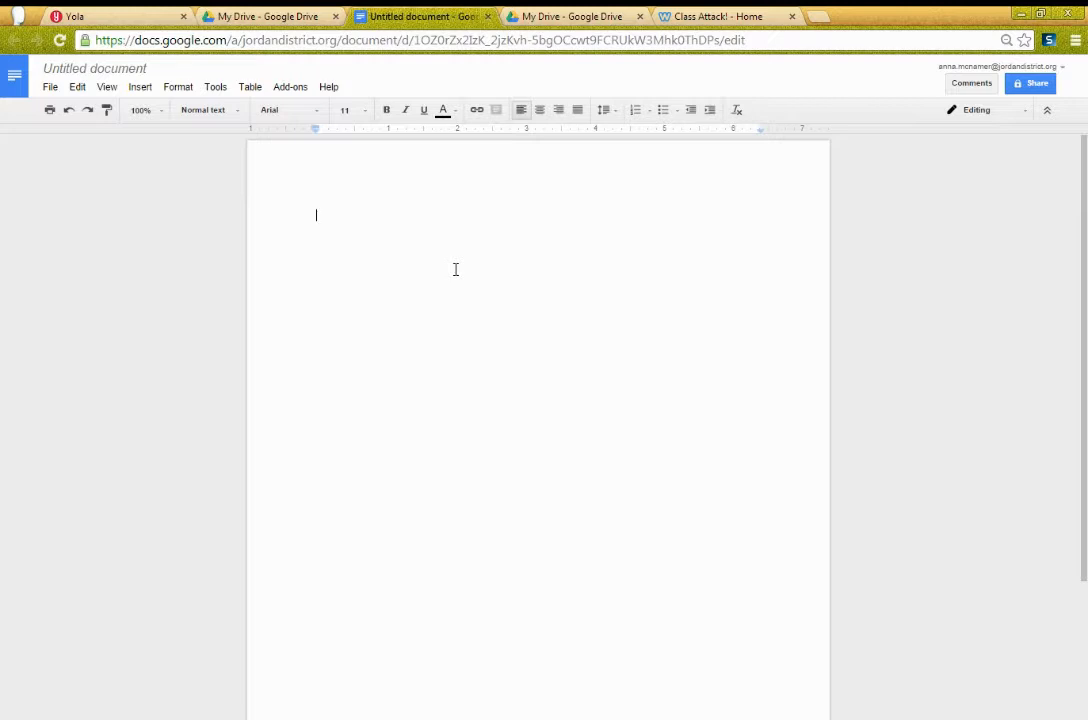
Step: Paste the essay into the new document and rename it 'Expository Essay' plus the author's surname
key("ctrl+v")
scroll(463, 296, "up", 3)
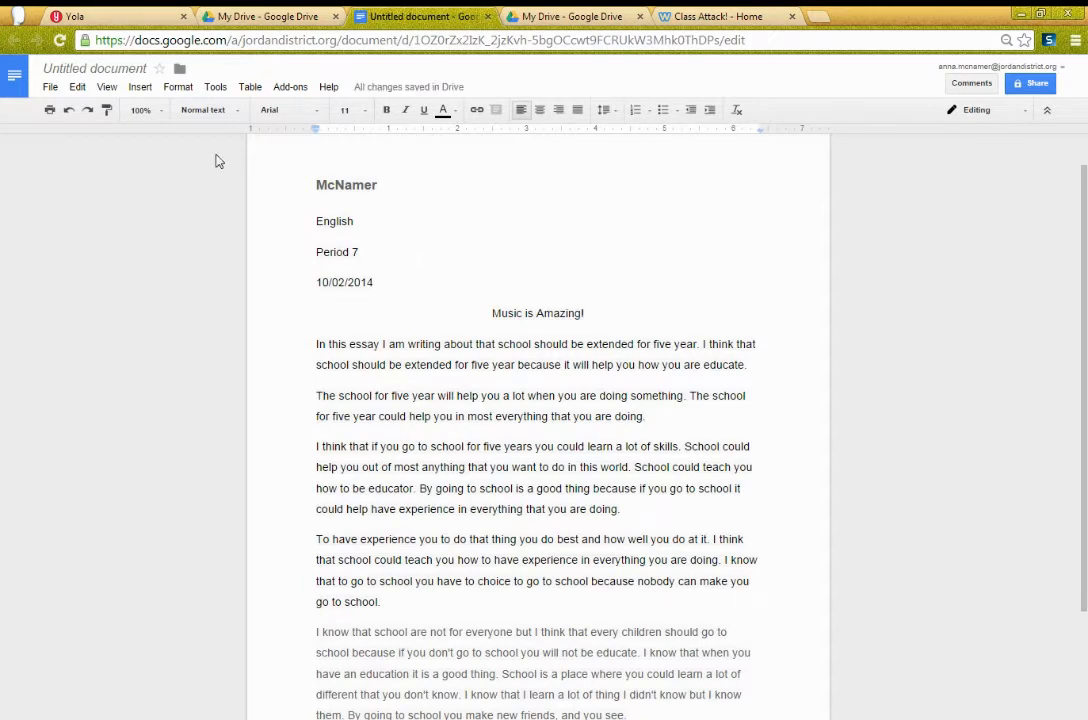
left_click(96, 70)
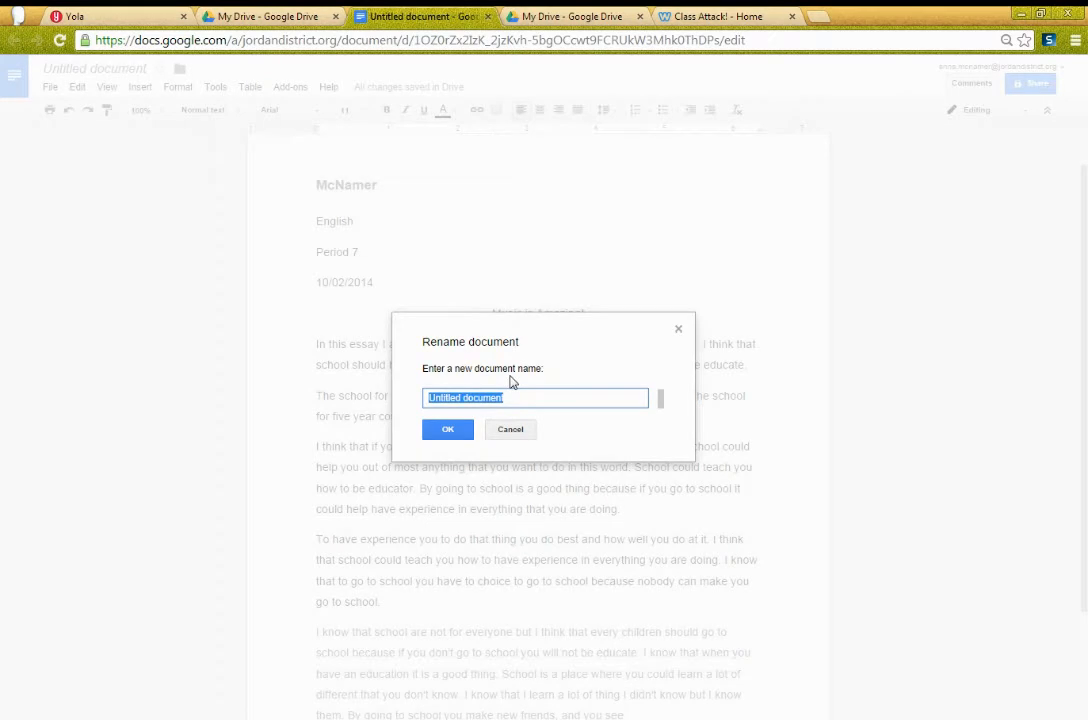
type("E")
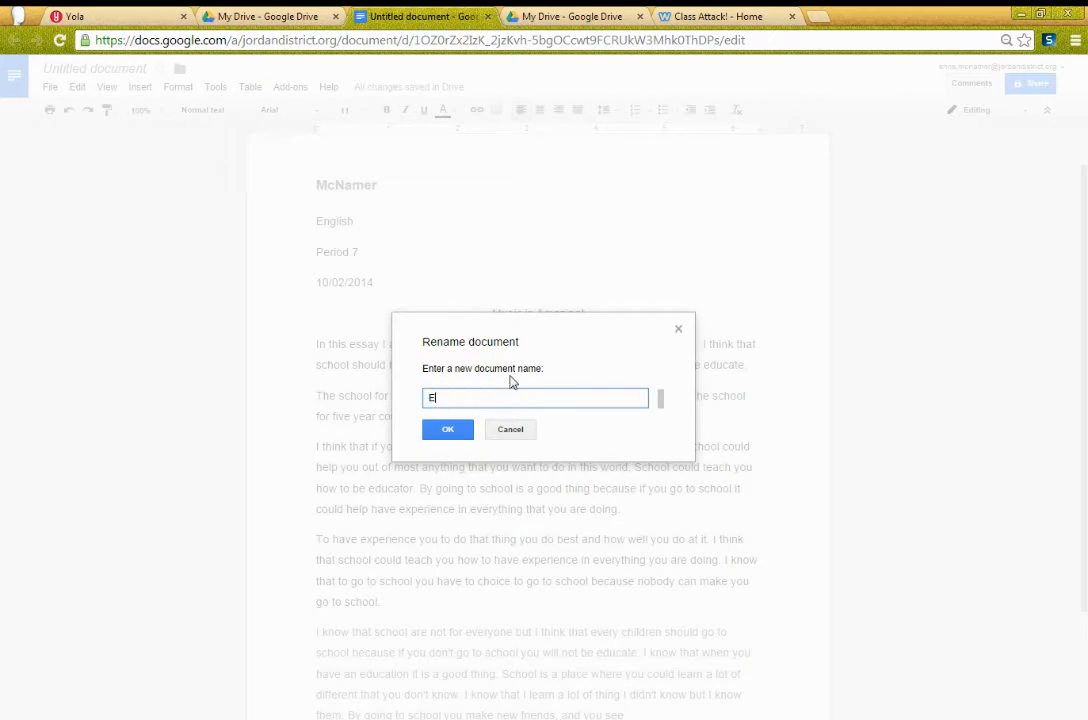
type("xpository Essay McNamer")
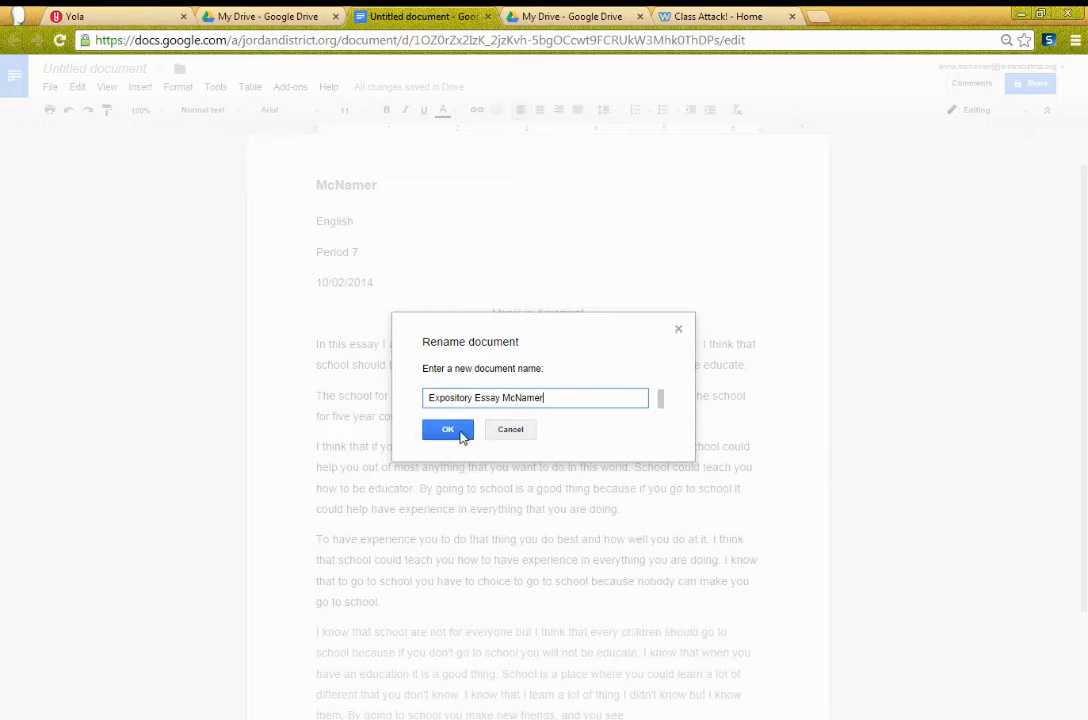
left_click(459, 433)
left_click(362, 222)
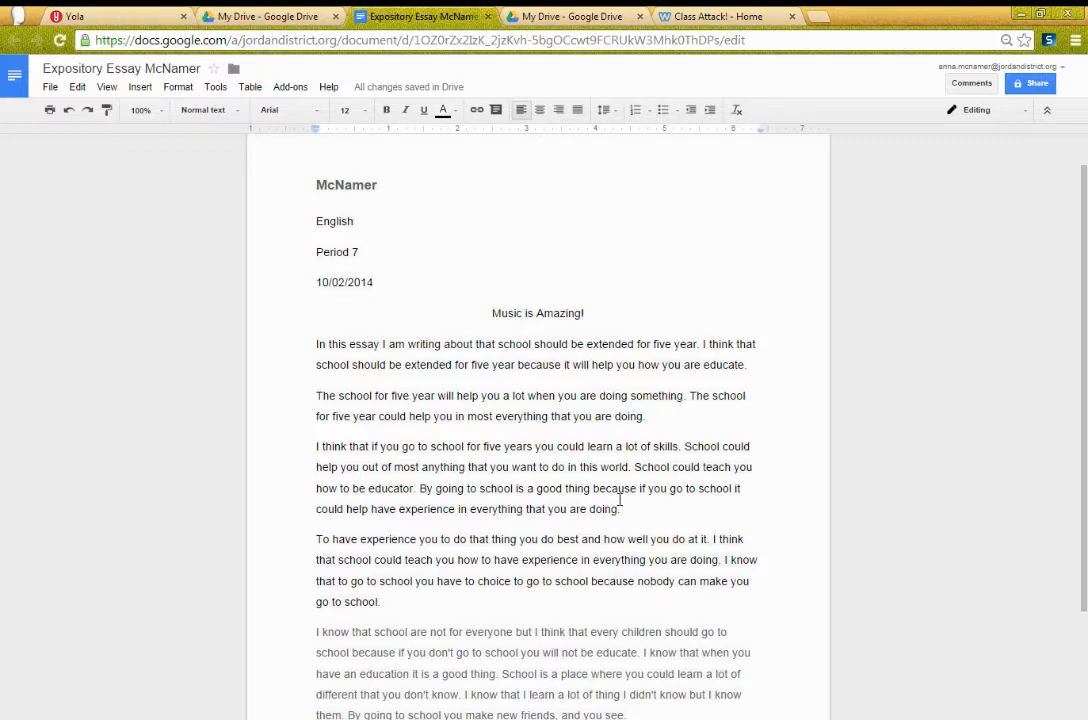
Step: Select the whole essay and clear its bold, centring and paragraph spacing
key("ctrl+a")
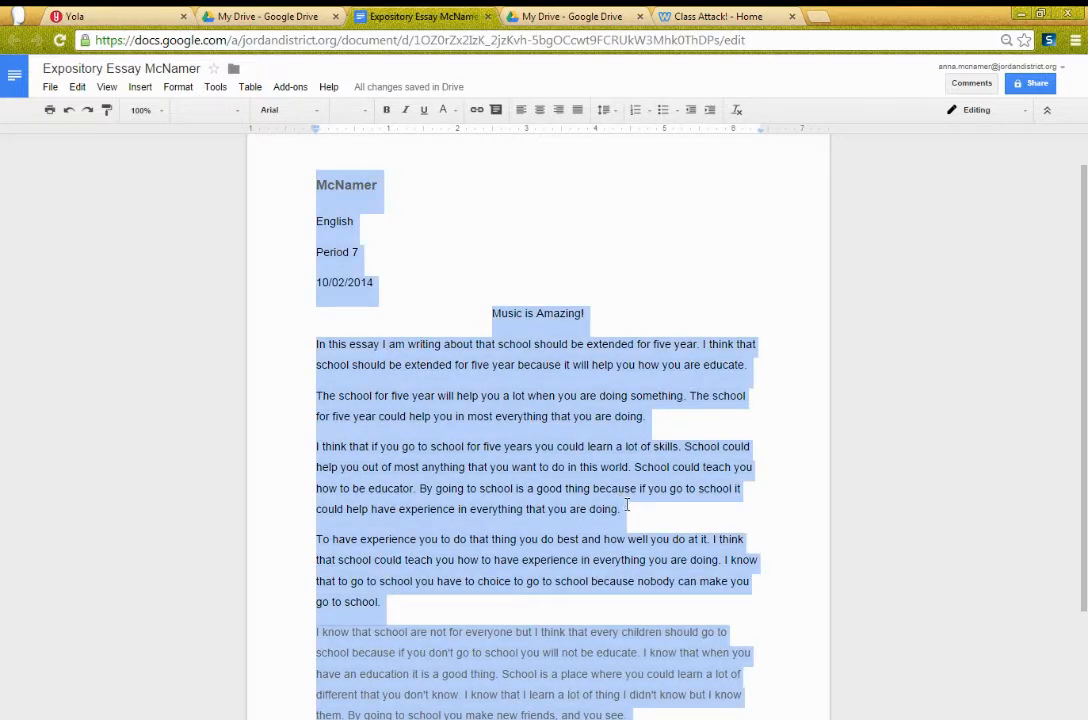
scroll(533, 428, "down", 3)
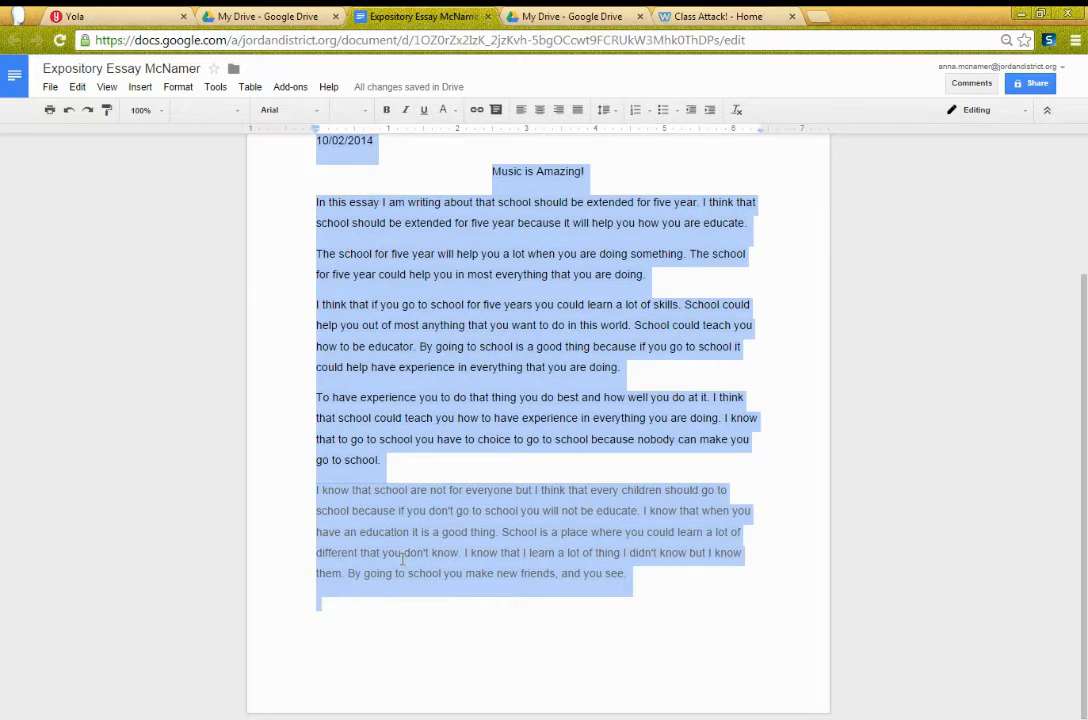
scroll(335, 634, "up", 3)
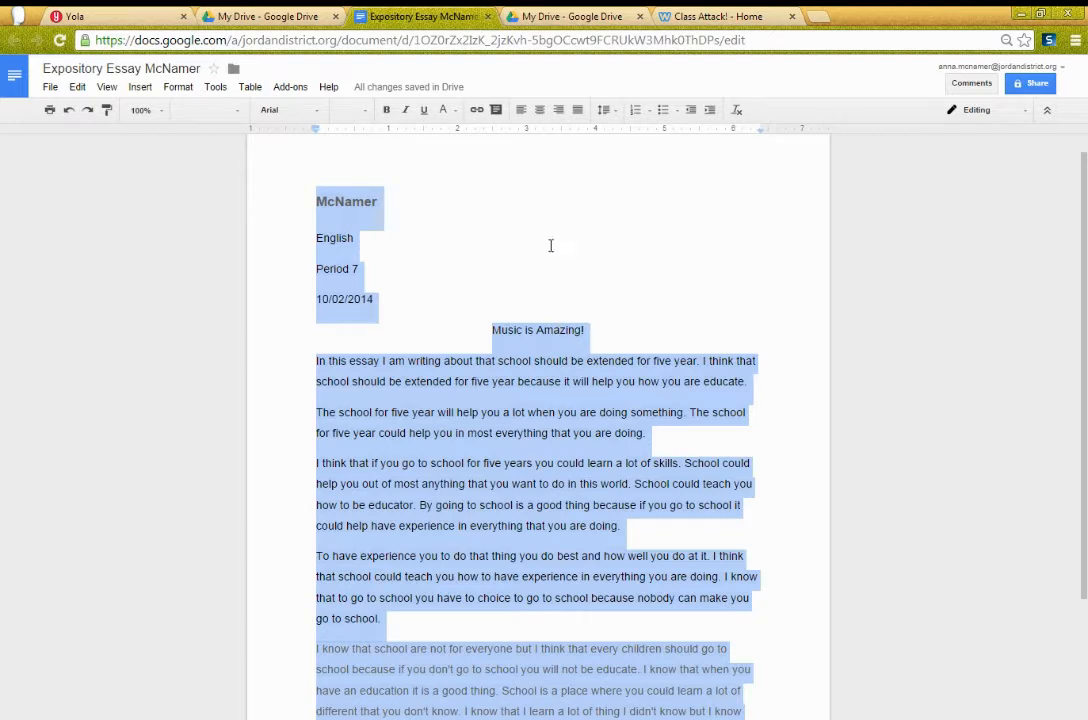
left_click(738, 112)
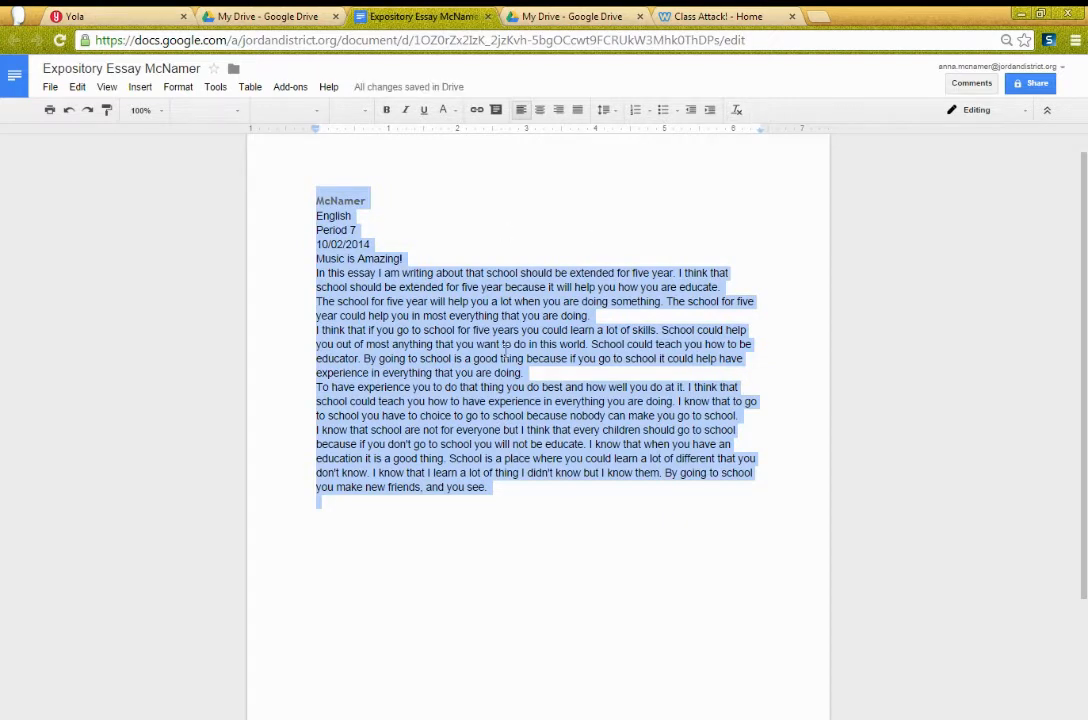
left_click(372, 216)
Step: Clear the remaining formatting on the author-name heading line
left_click_drag(316, 201, 386, 210)
left_click(342, 203)
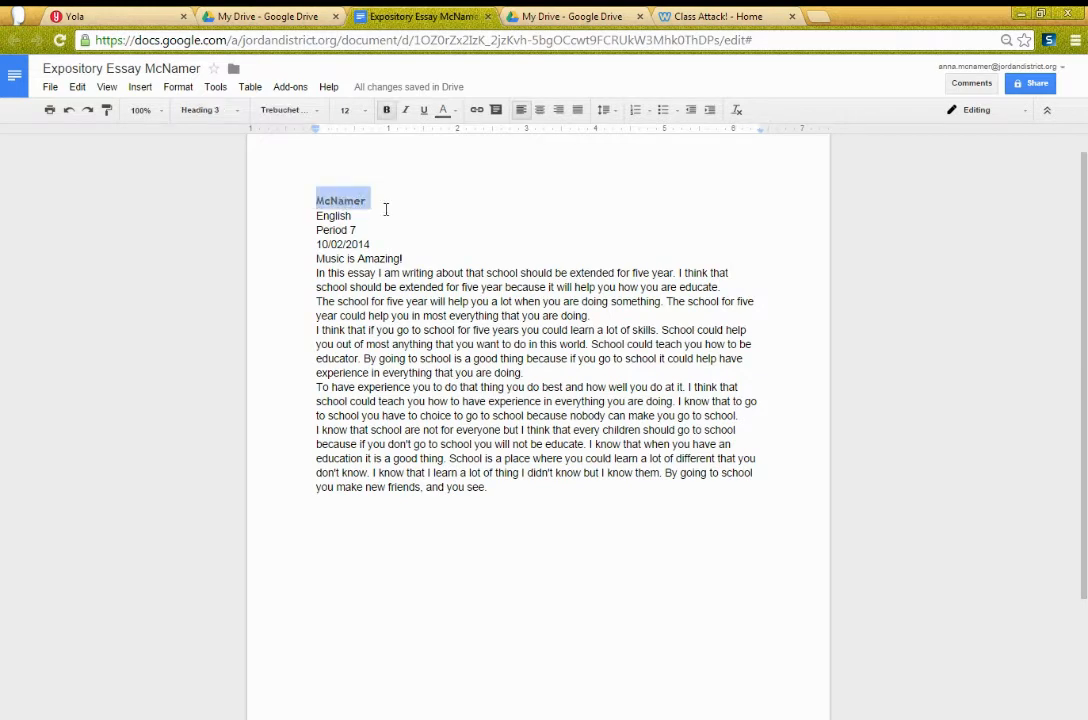
left_click(737, 110)
left_click(505, 272)
left_click_drag(369, 200, 313, 199)
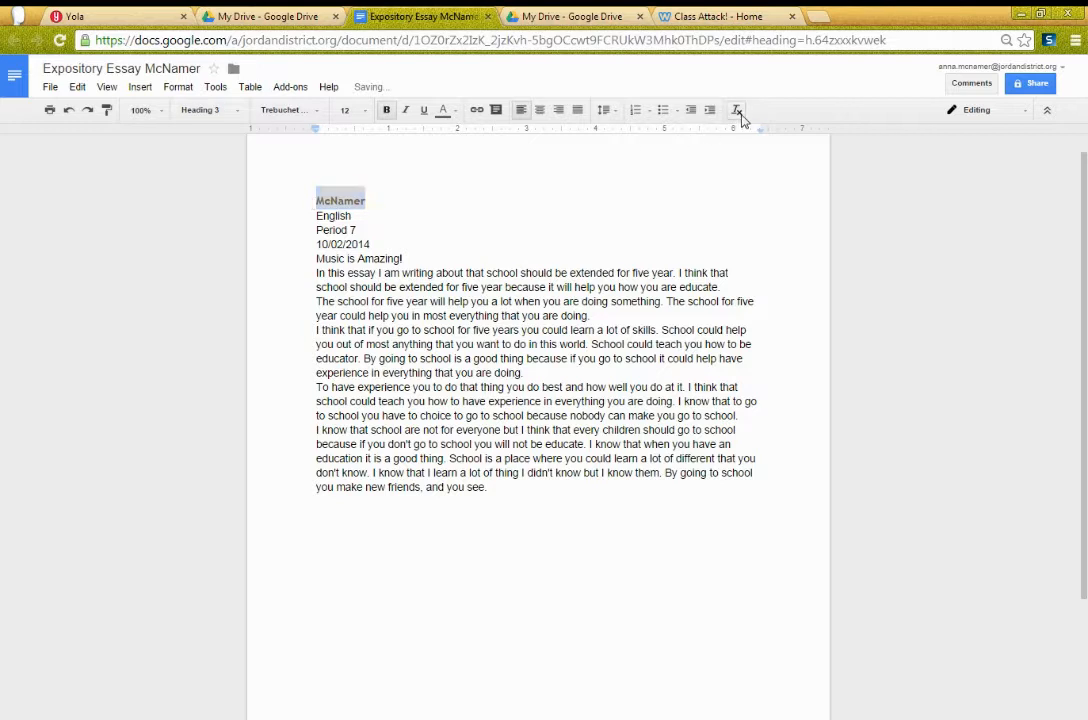
left_click(471, 233)
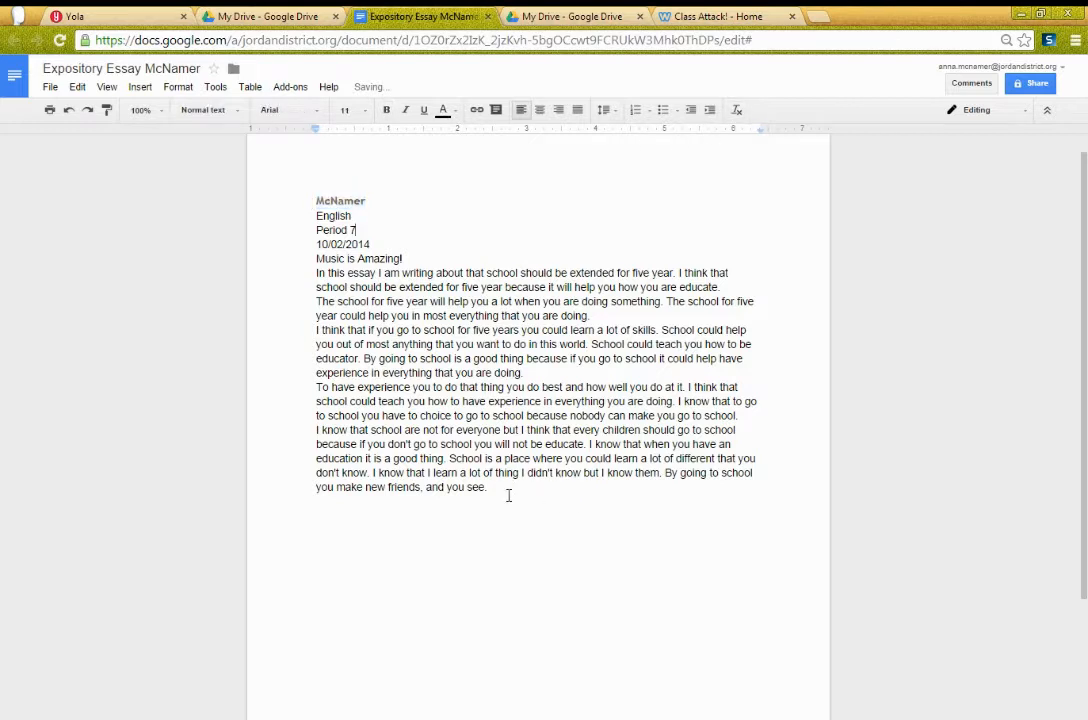
Step: Select the entire document and set its line spacing to Double
left_click_drag(510, 487, 294, 199)
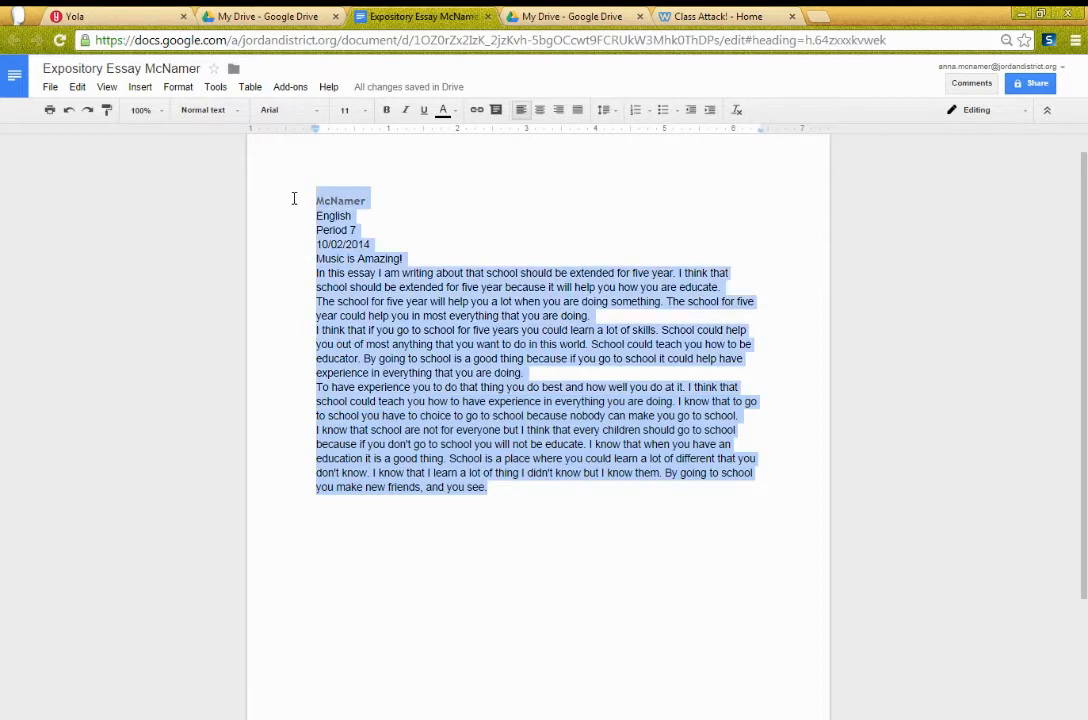
left_click(535, 467)
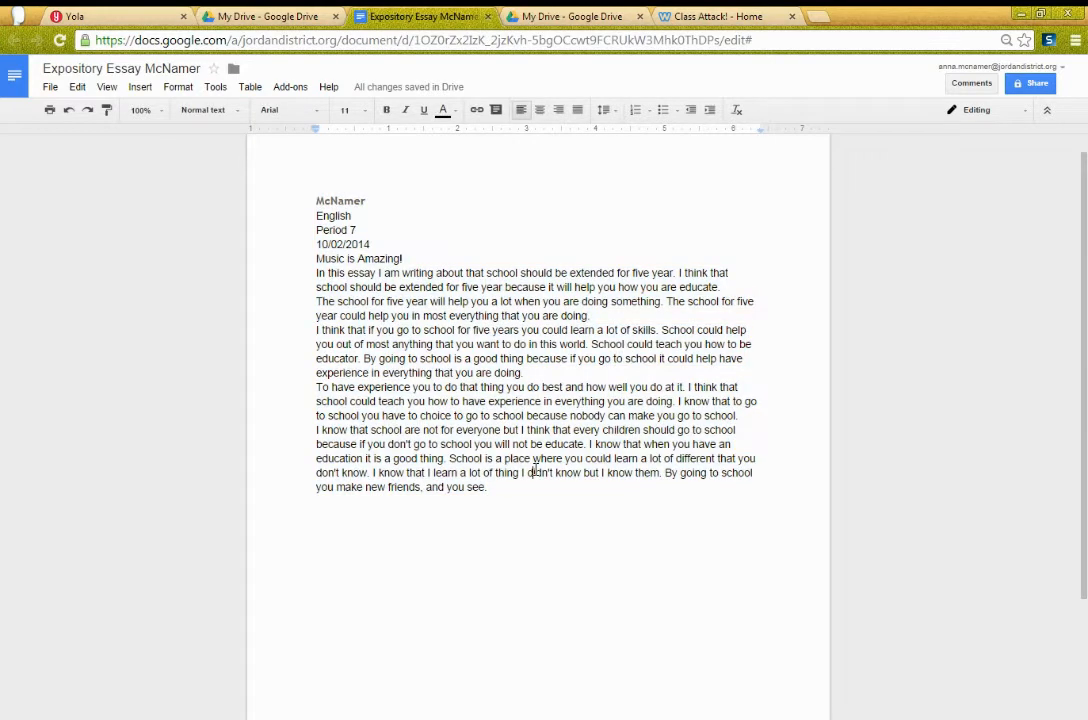
key("ctrl+a")
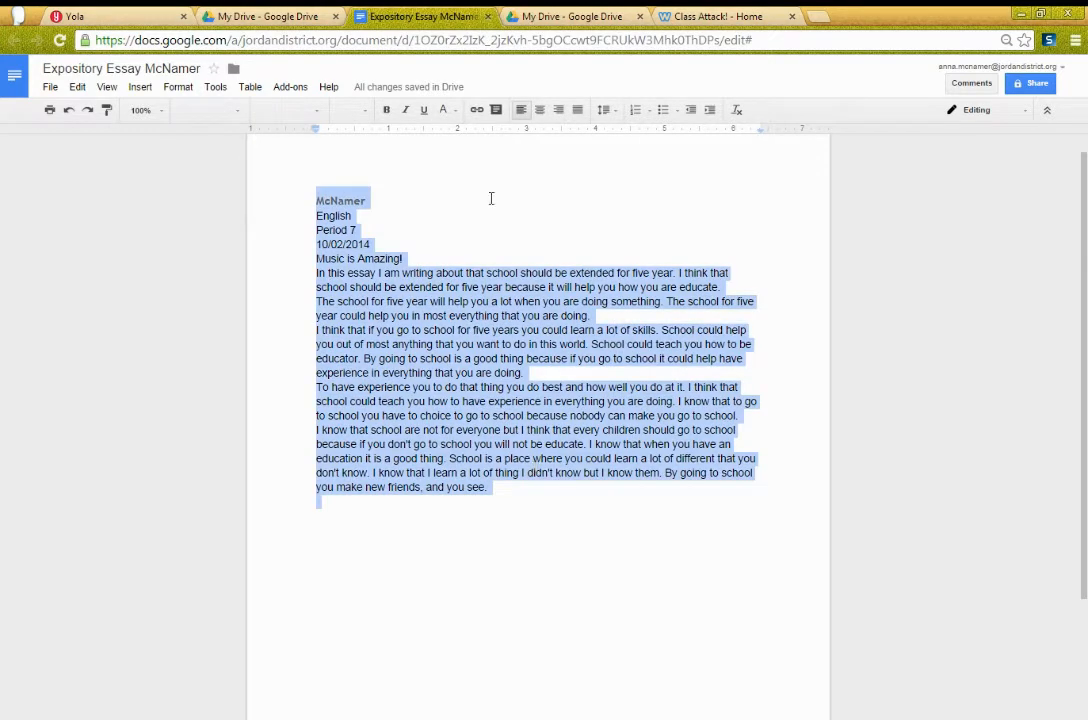
left_click(617, 115)
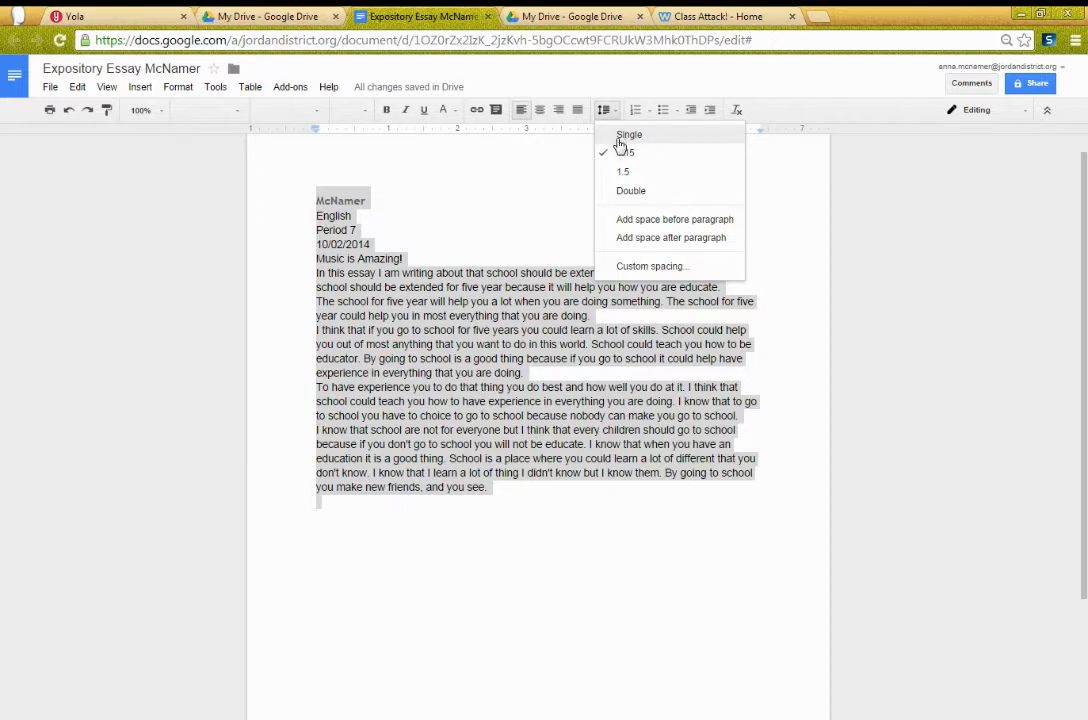
left_click(631, 191)
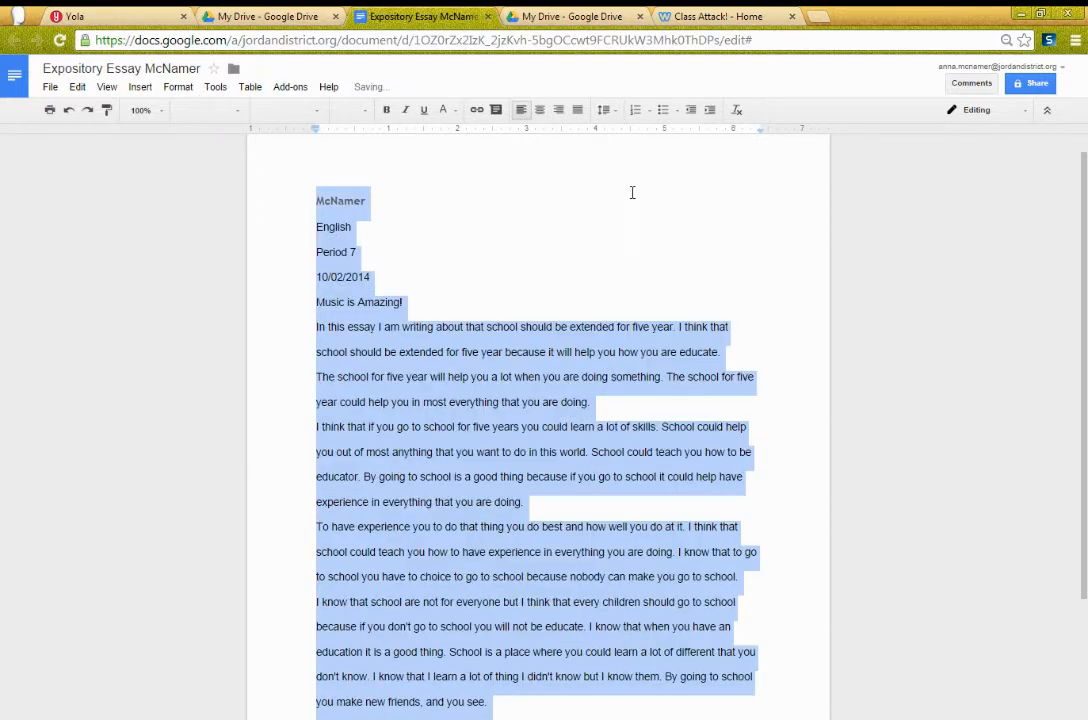
scroll(617, 284, "down", 2)
scroll(617, 284, "up", 1)
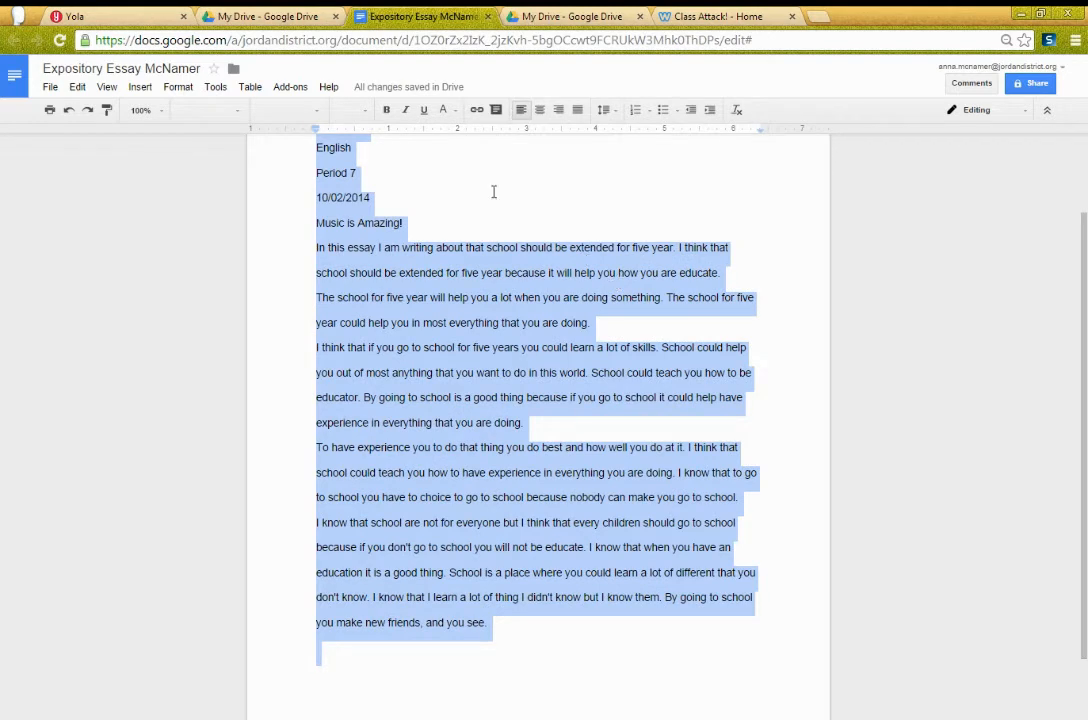
Step: Change the selected essay text to size 12 and the Times New Roman font
left_click(367, 115)
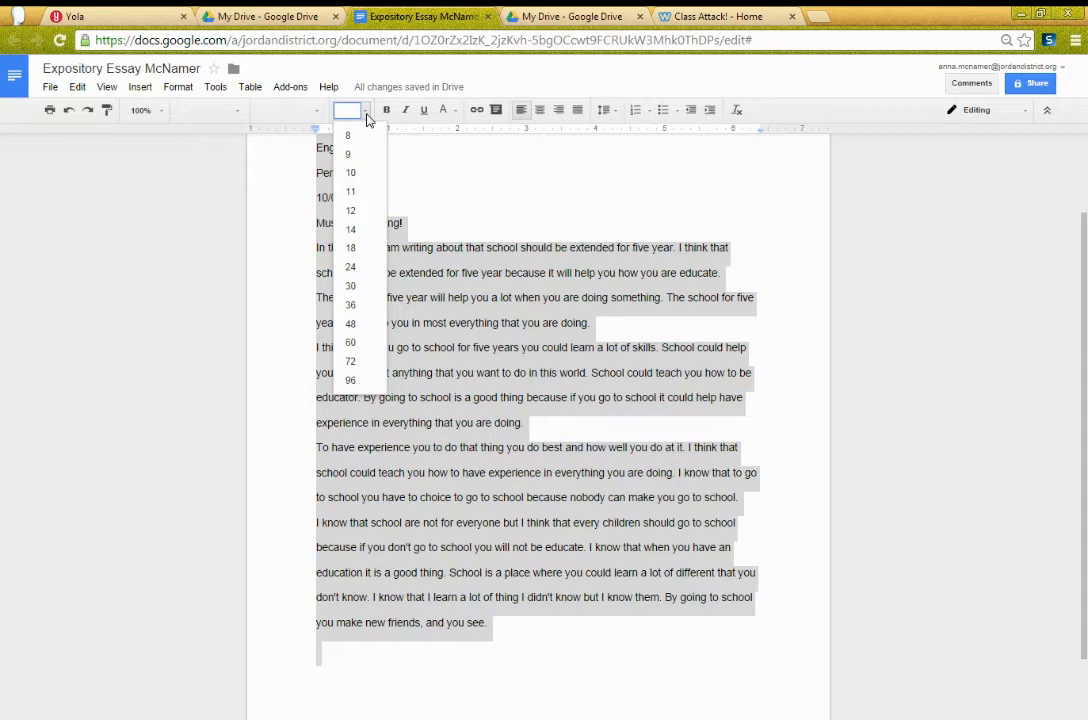
left_click(361, 218)
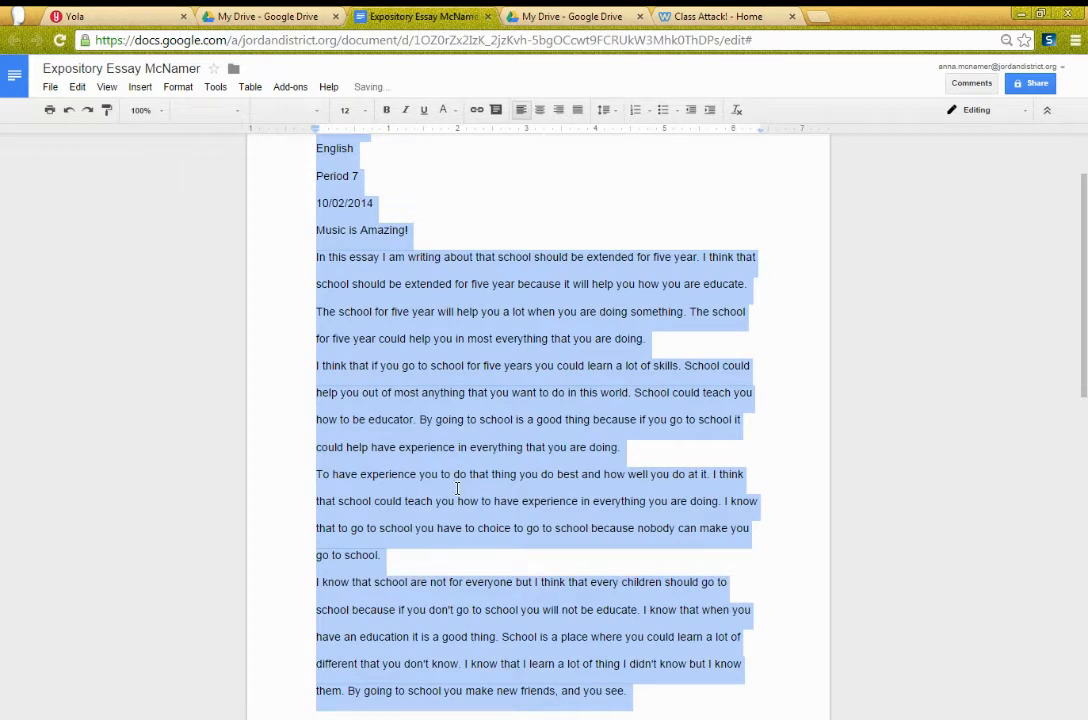
left_click(319, 118)
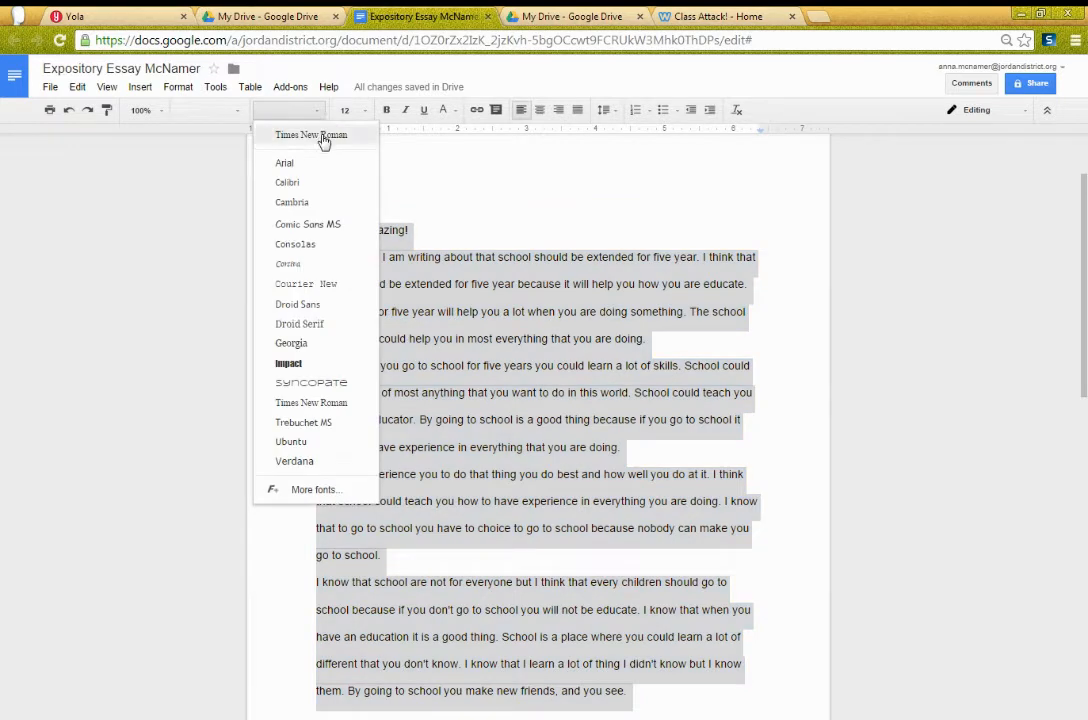
left_click(323, 141)
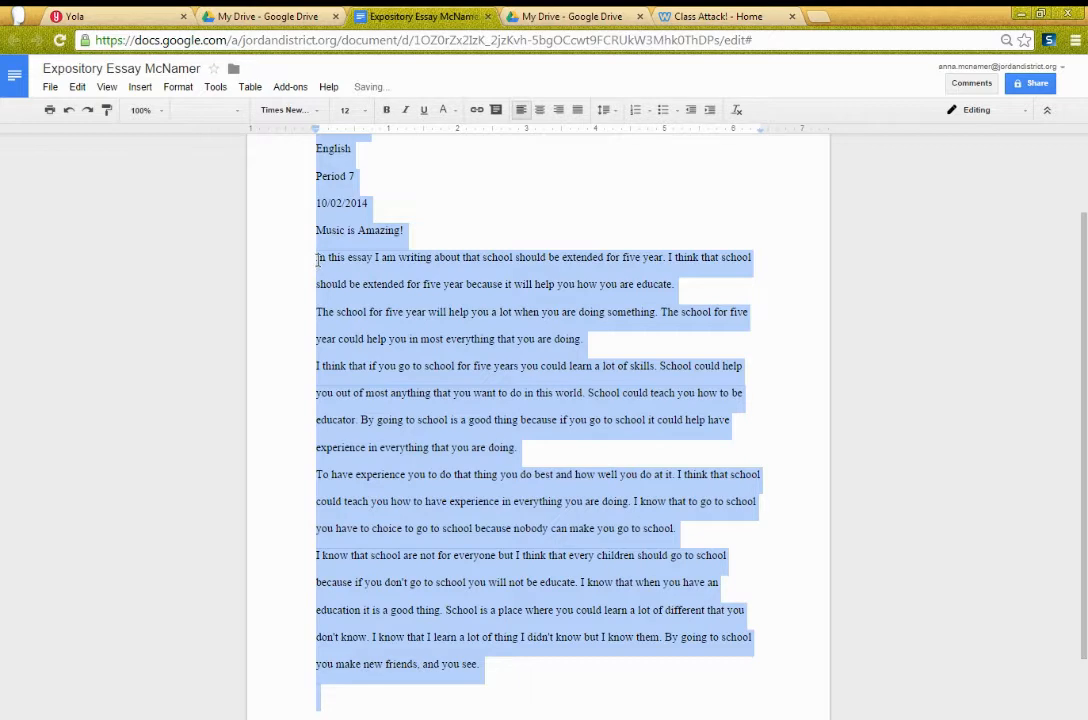
scroll(467, 300, "up", 1)
scroll(467, 300, "down", 2)
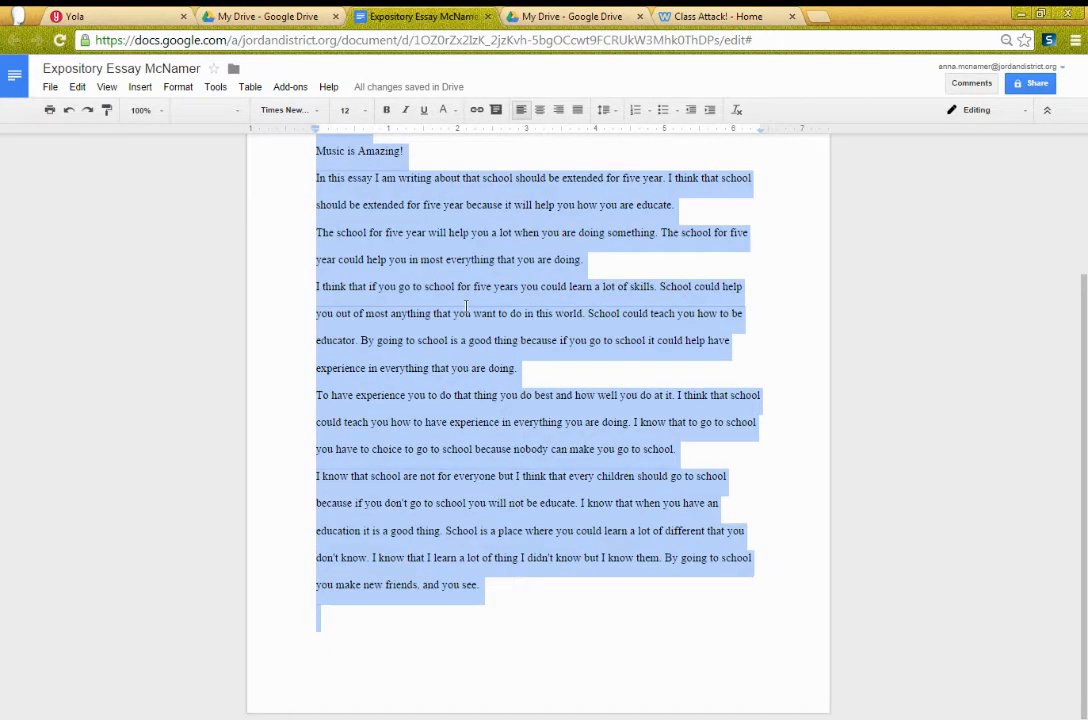
scroll(465, 305, "up", 2)
Step: Select the author-name word on the essay's first heading line
left_click(354, 242)
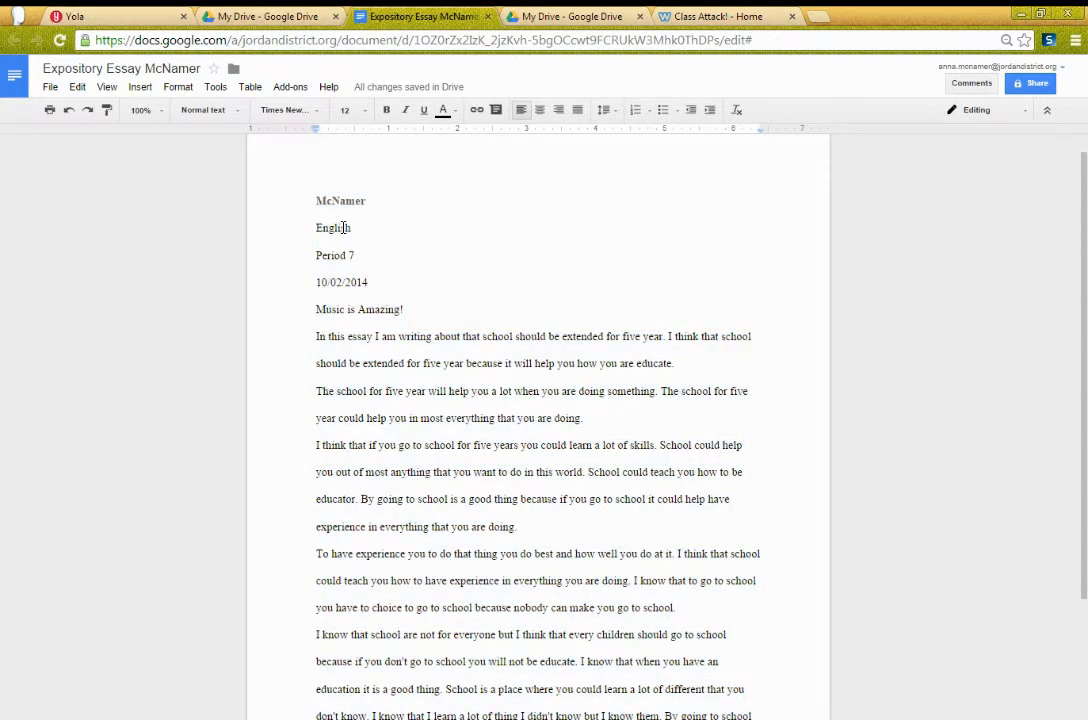
left_click(366, 201)
left_click_drag(366, 201, 311, 200)
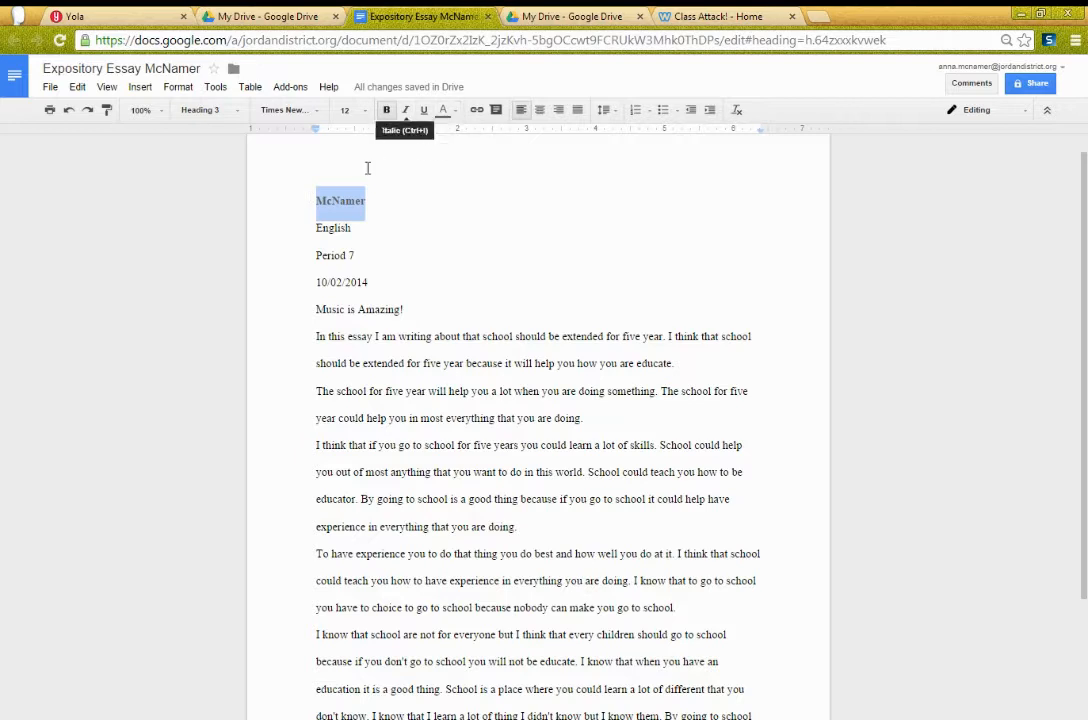
left_click(352, 204)
left_click_drag(366, 232, 313, 230)
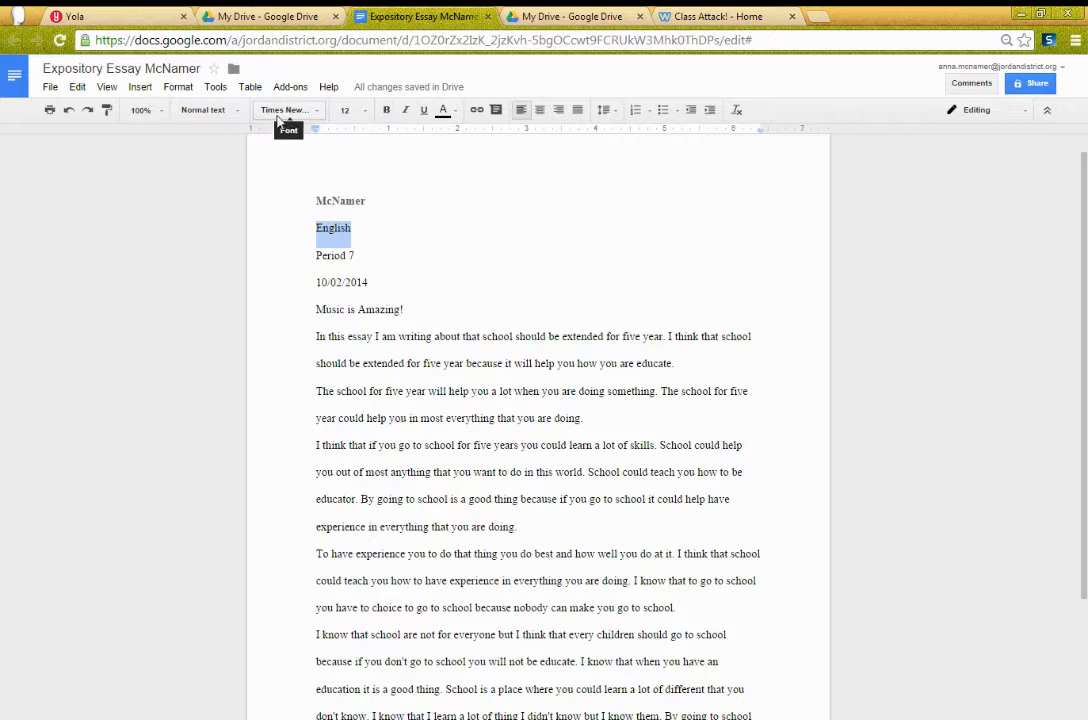
left_click(352, 201)
left_click_drag(376, 199, 298, 199)
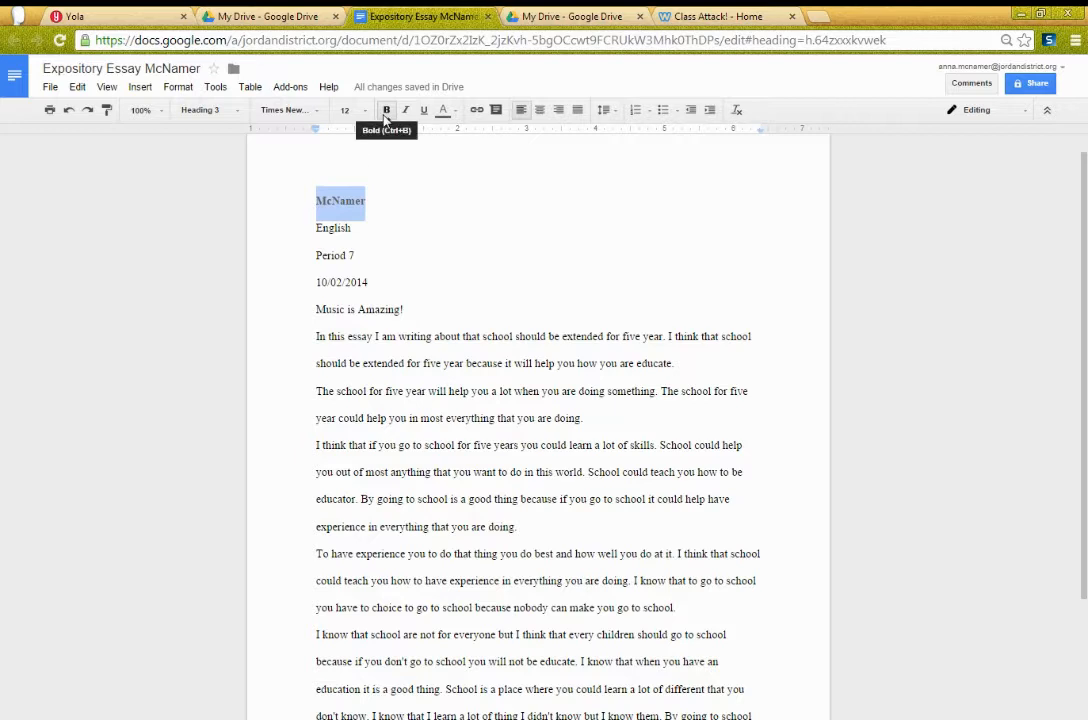
left_click(364, 230)
left_click_drag(369, 201, 311, 201)
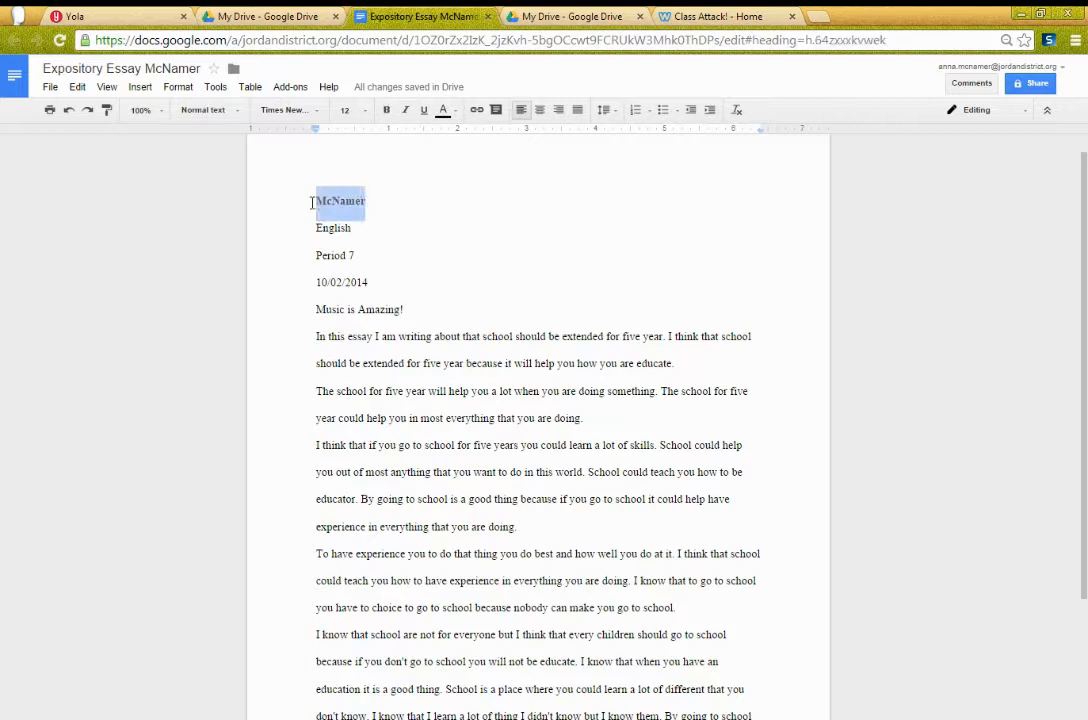
Step: Remove bold from the author-name heading and recolour it dark grey
left_click(386, 112)
left_click(455, 114)
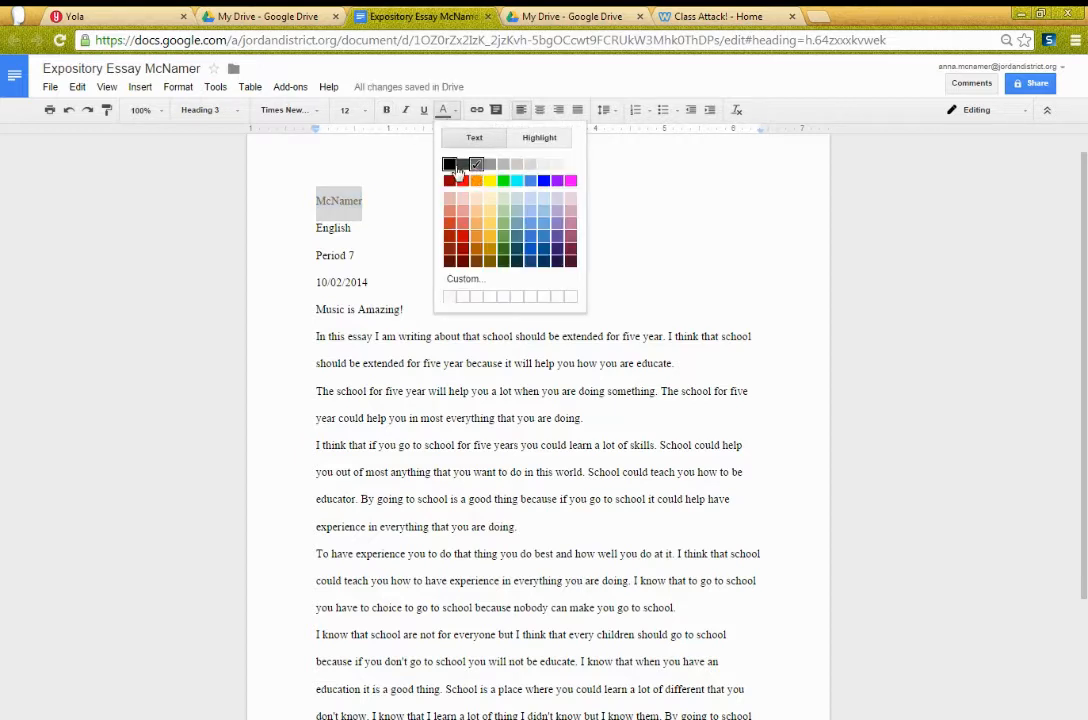
left_click(462, 170)
left_click(398, 226)
scroll(427, 275, "down", 3)
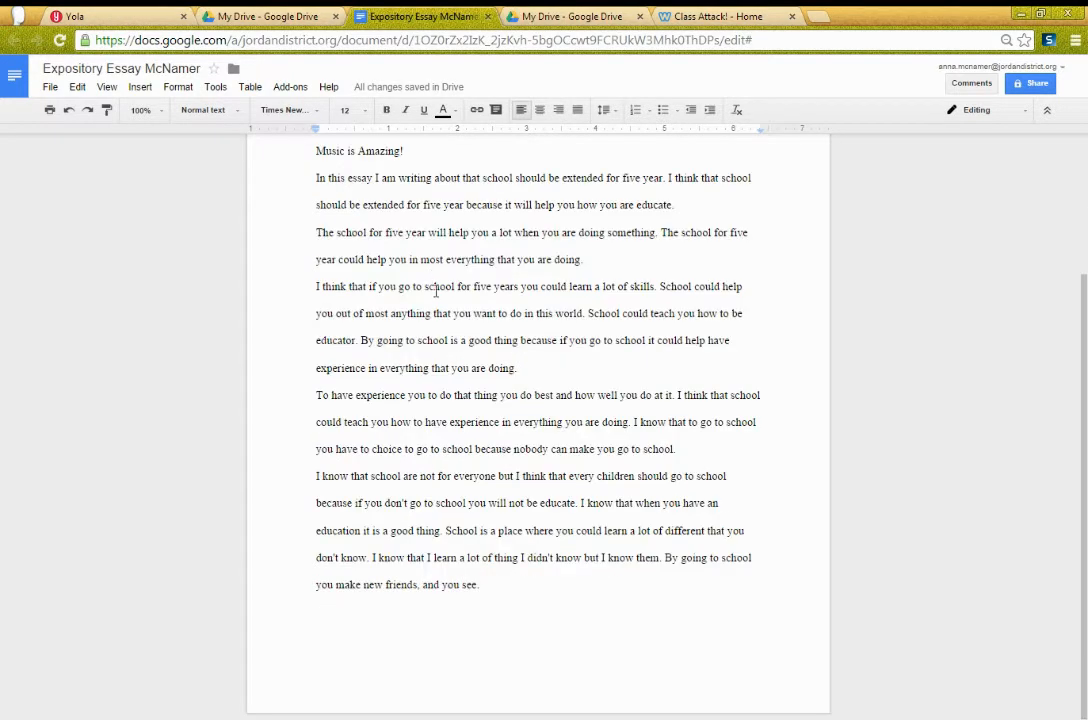
Step: Add a Tab first-line indent to each of the first three essay paragraphs
scroll(524, 581, "up", 3)
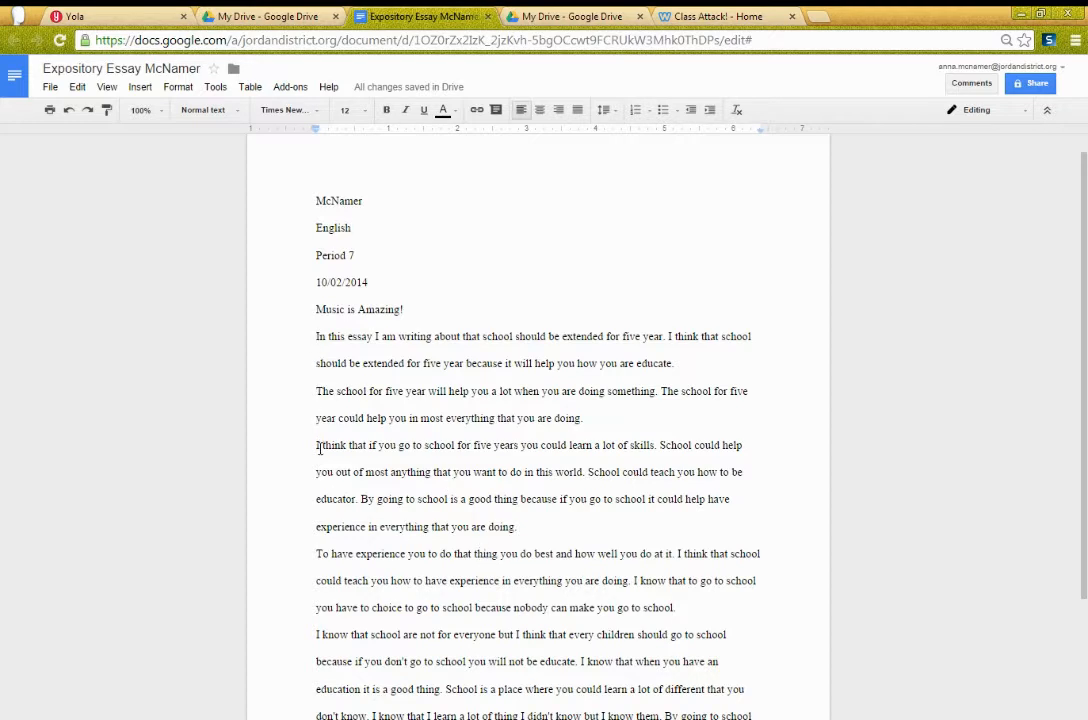
left_click(687, 365)
left_click(315, 336)
key("Tab")
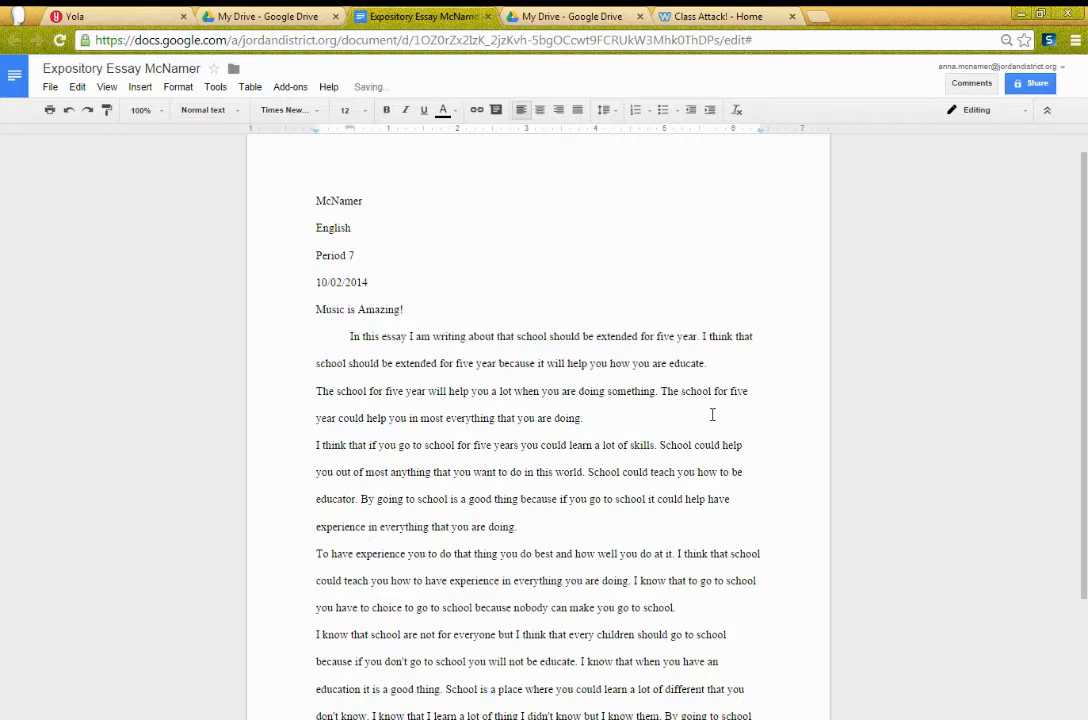
left_click(313, 391)
key("Tab")
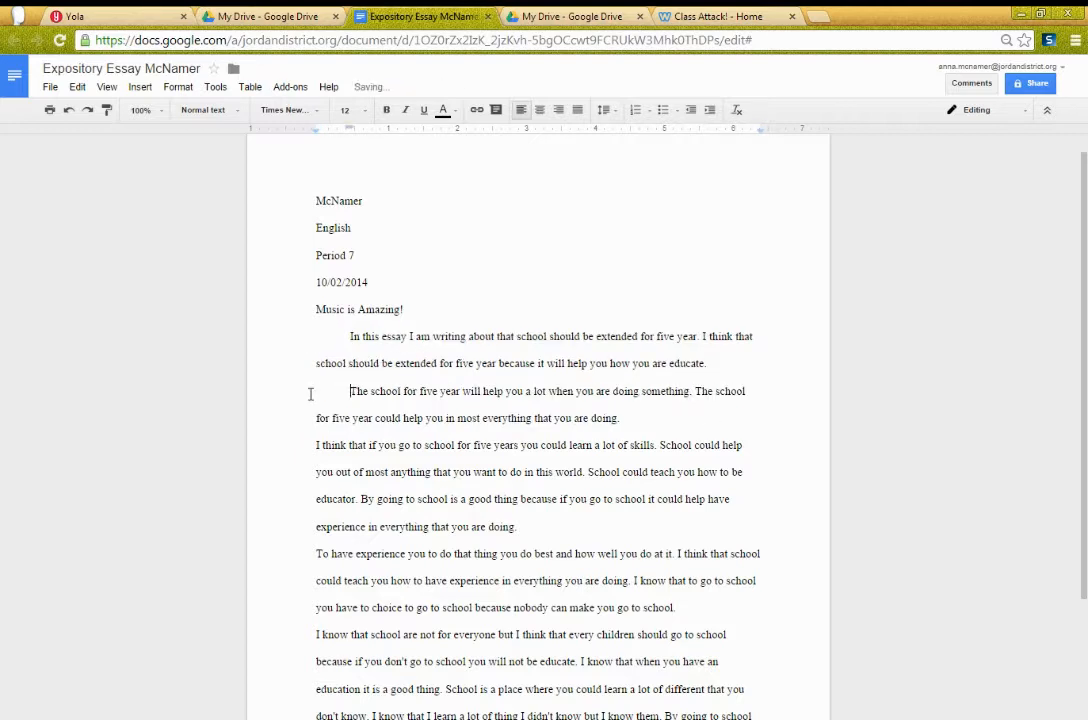
left_click(316, 444)
key("Tab")
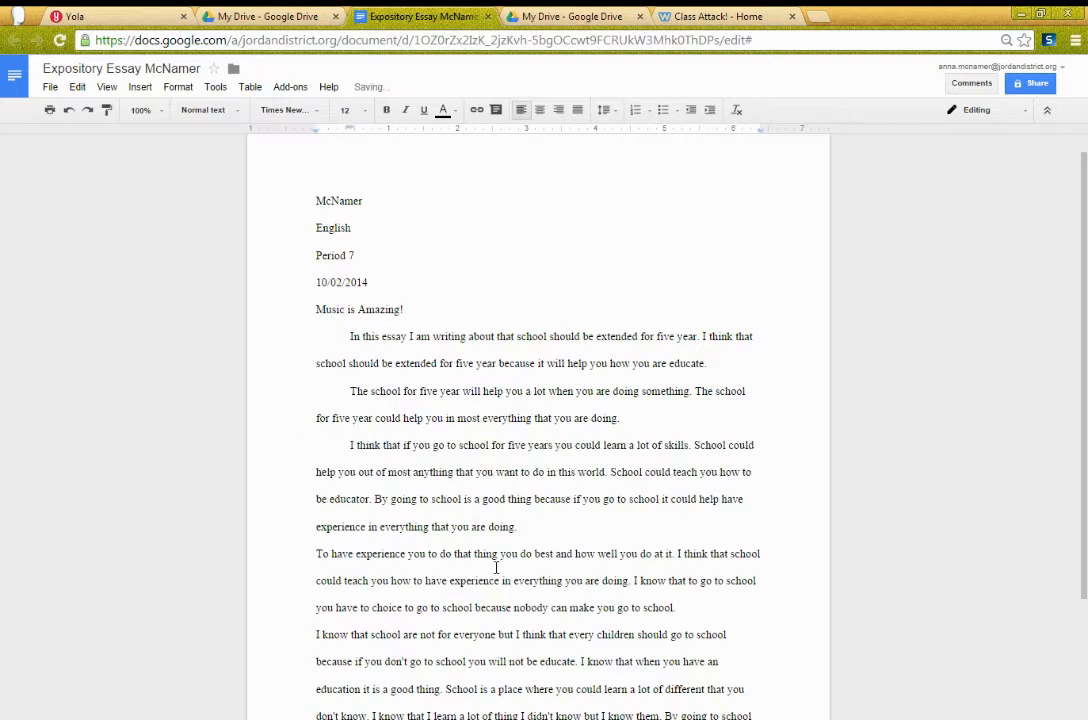
left_click(709, 522)
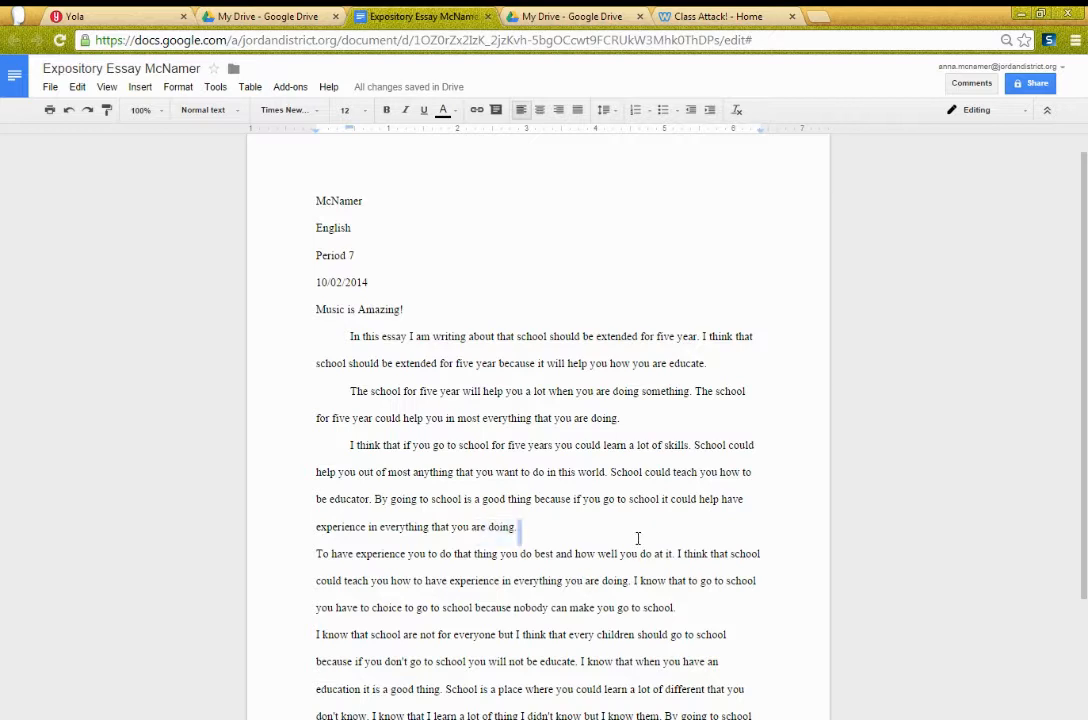
Step: Indent the 'To have experience' and 'I know that school' paragraphs, undoing an accidental text drag
scroll(641, 530, "down", 1)
left_click(310, 474)
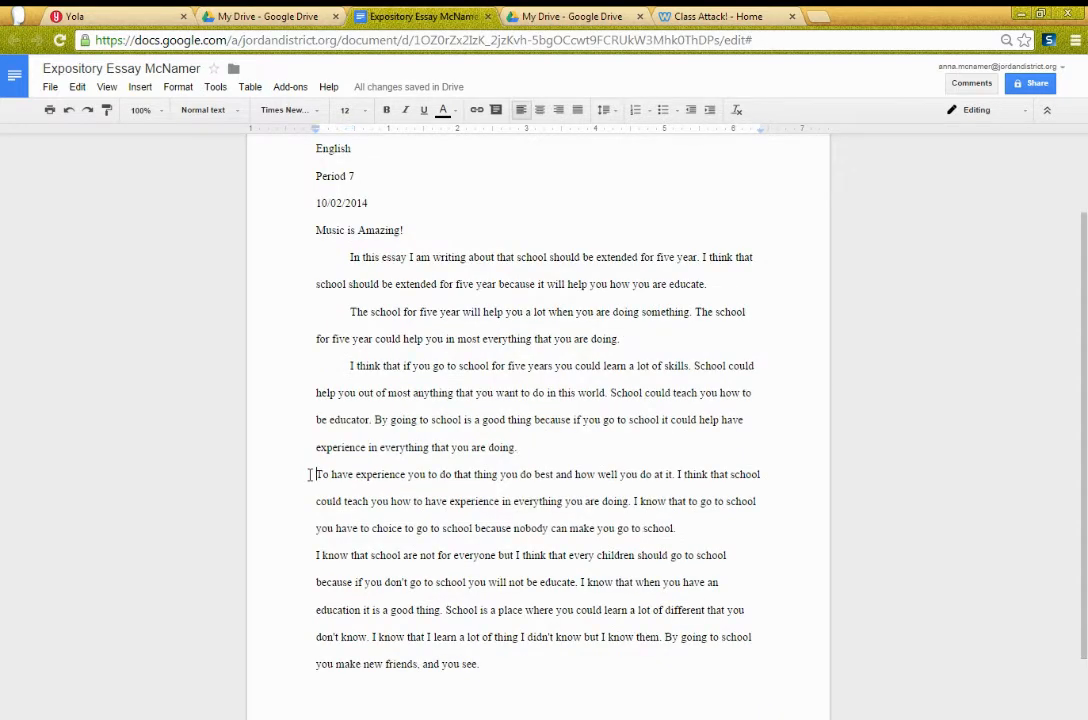
key("Tab")
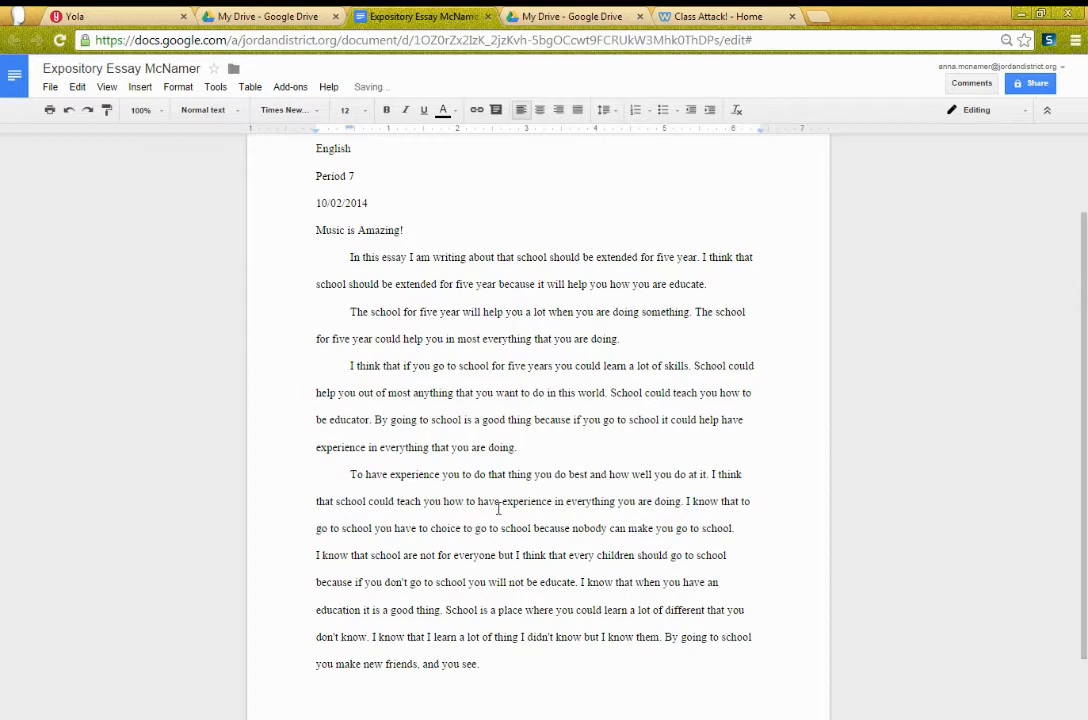
scroll(490, 508, "down", 1)
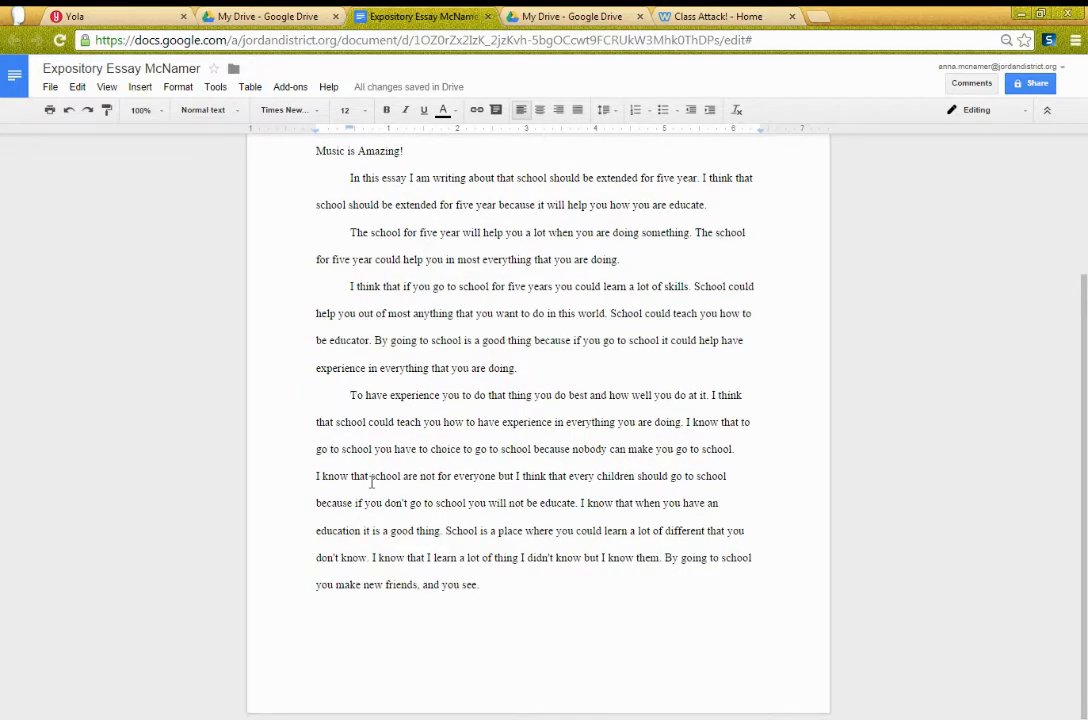
left_click(739, 449)
left_click(310, 483)
key("Tab")
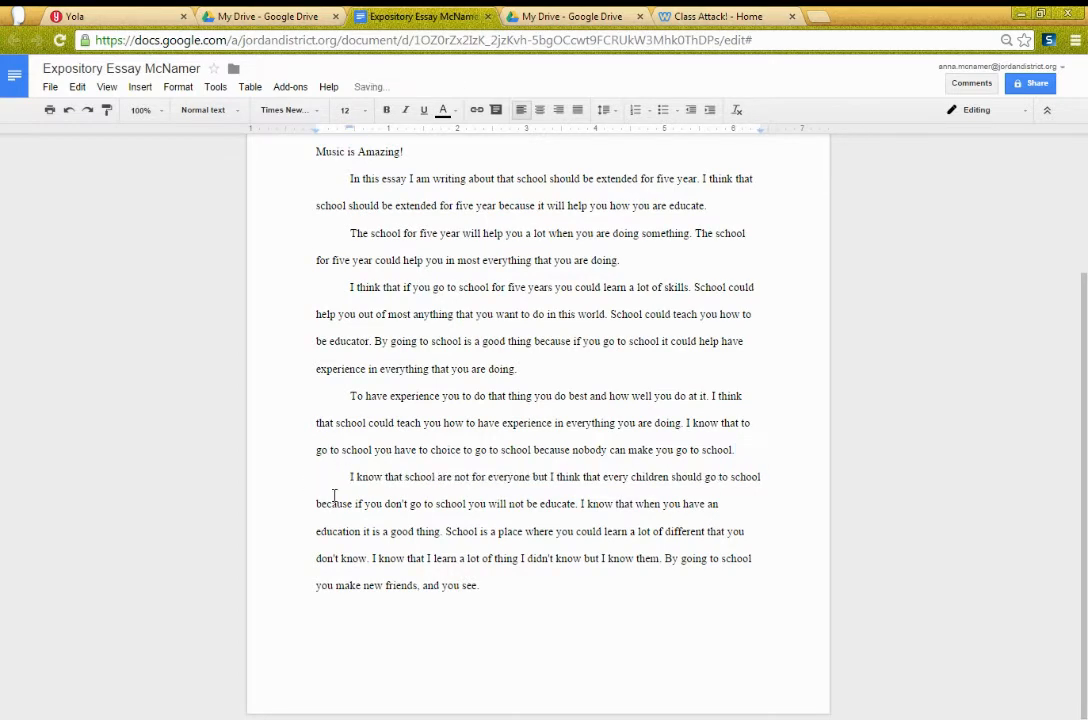
left_click(718, 505)
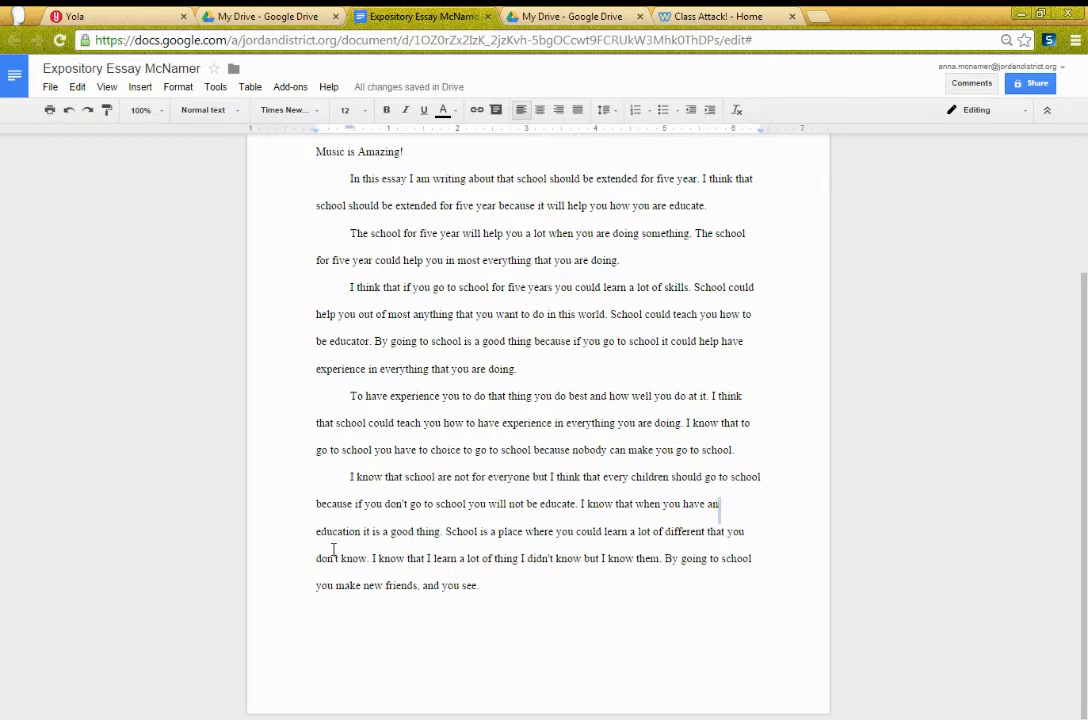
left_click_drag(317, 536, 323, 533)
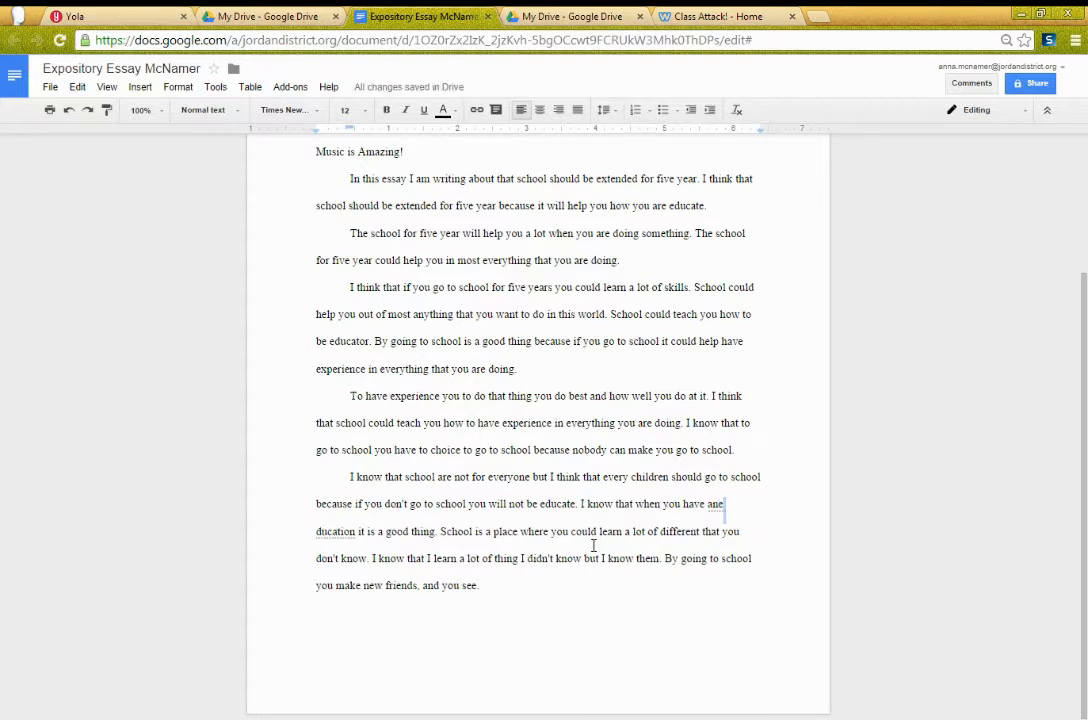
key("ctrl+z")
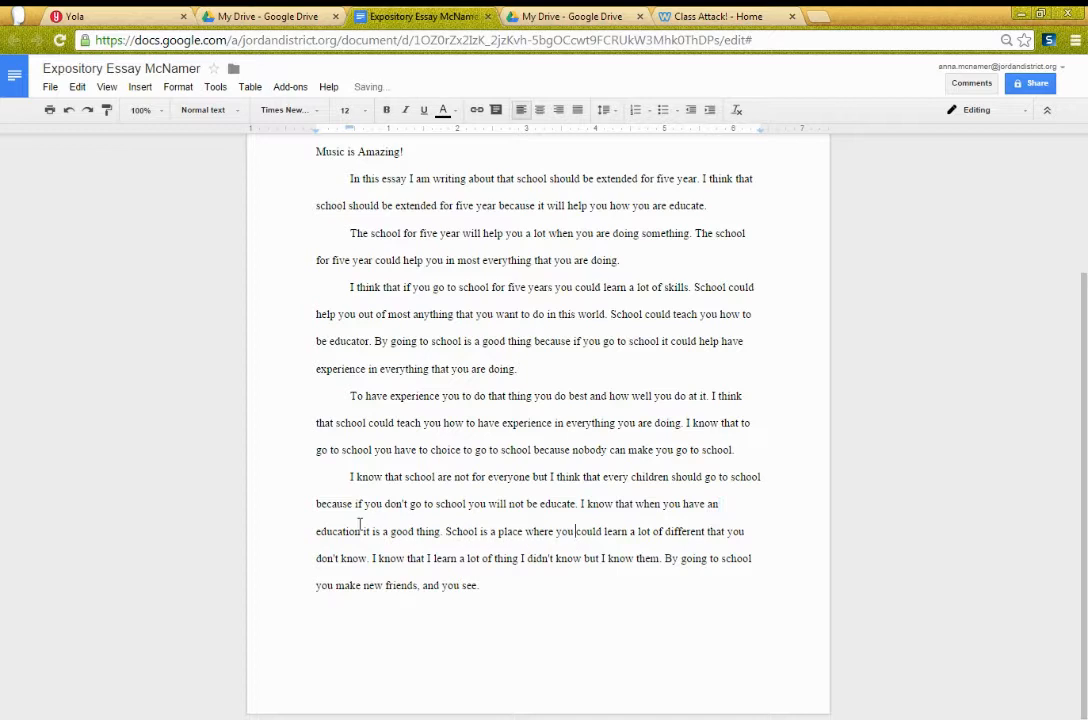
scroll(548, 598, "up", 3)
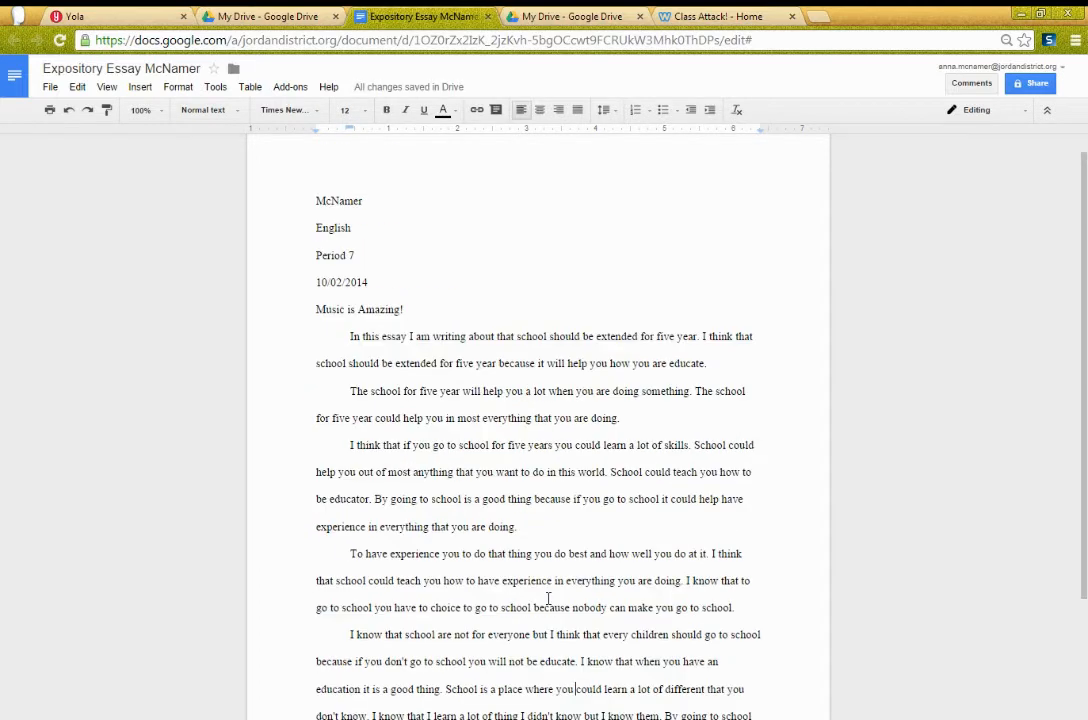
Step: Centre the 'Music is Amazing!' title, leaving the four header lines left-aligned
scroll(548, 598, "up", 1)
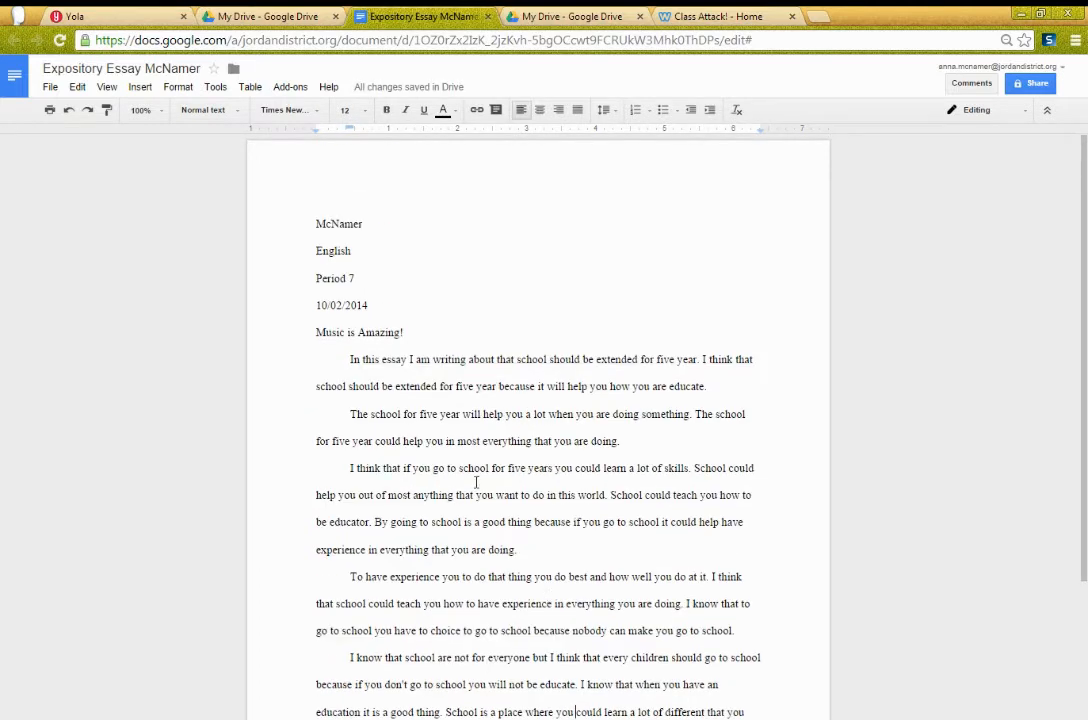
double_click(412, 328)
left_click(539, 110)
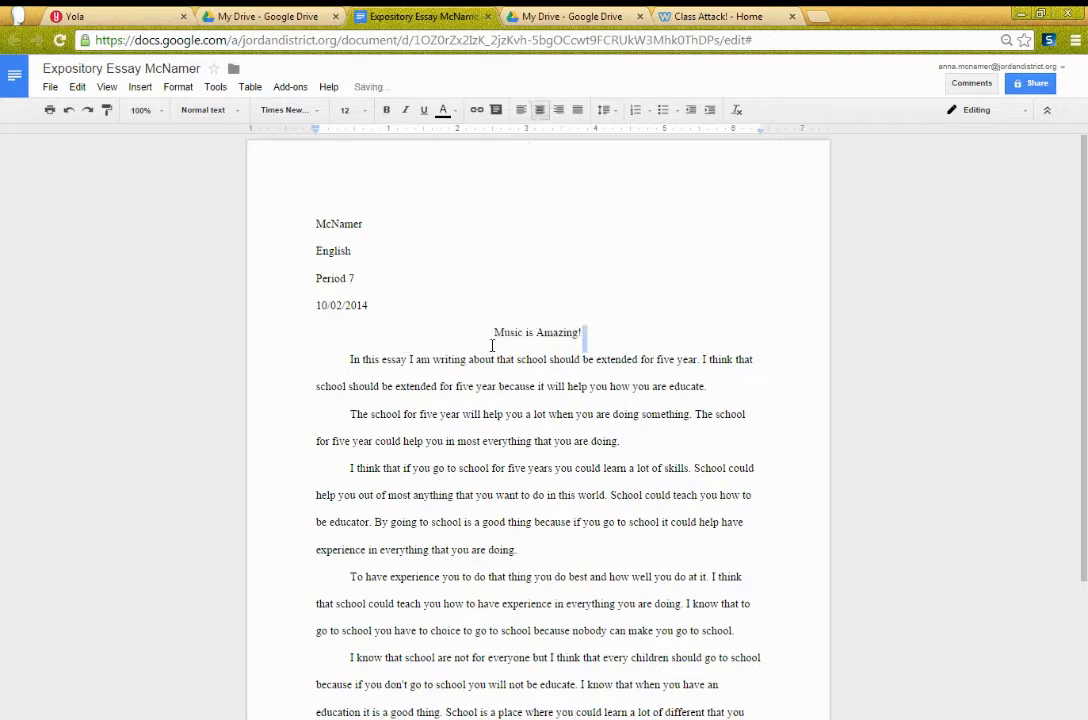
left_click(311, 223)
left_click_drag(311, 223, 379, 301)
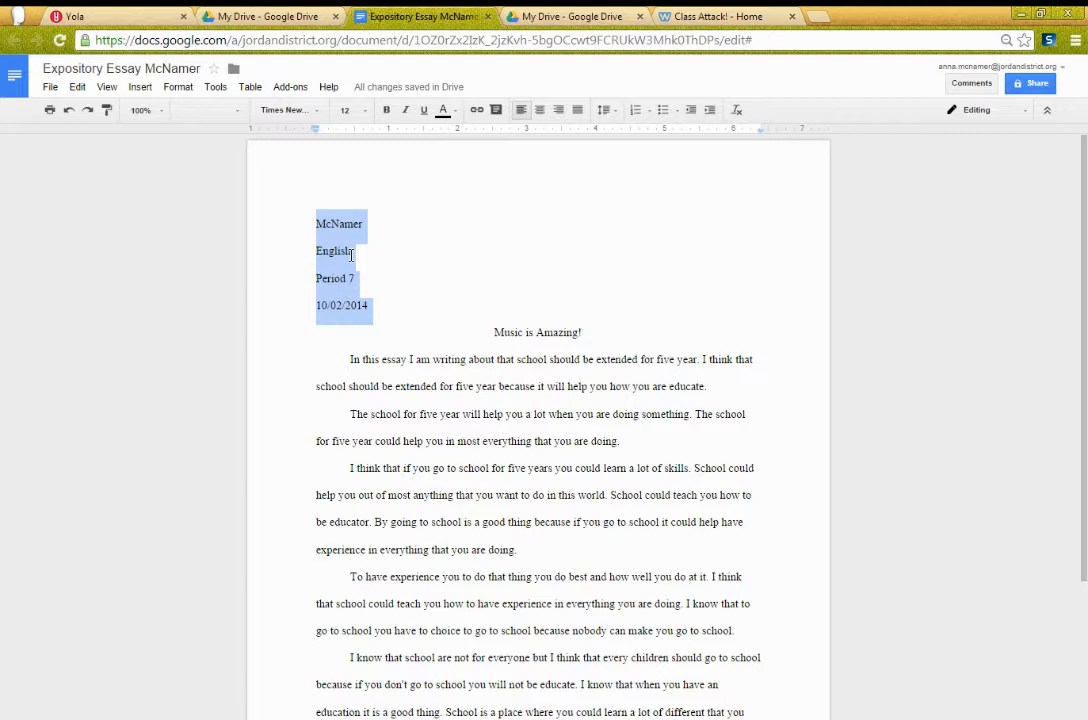
left_click(391, 333)
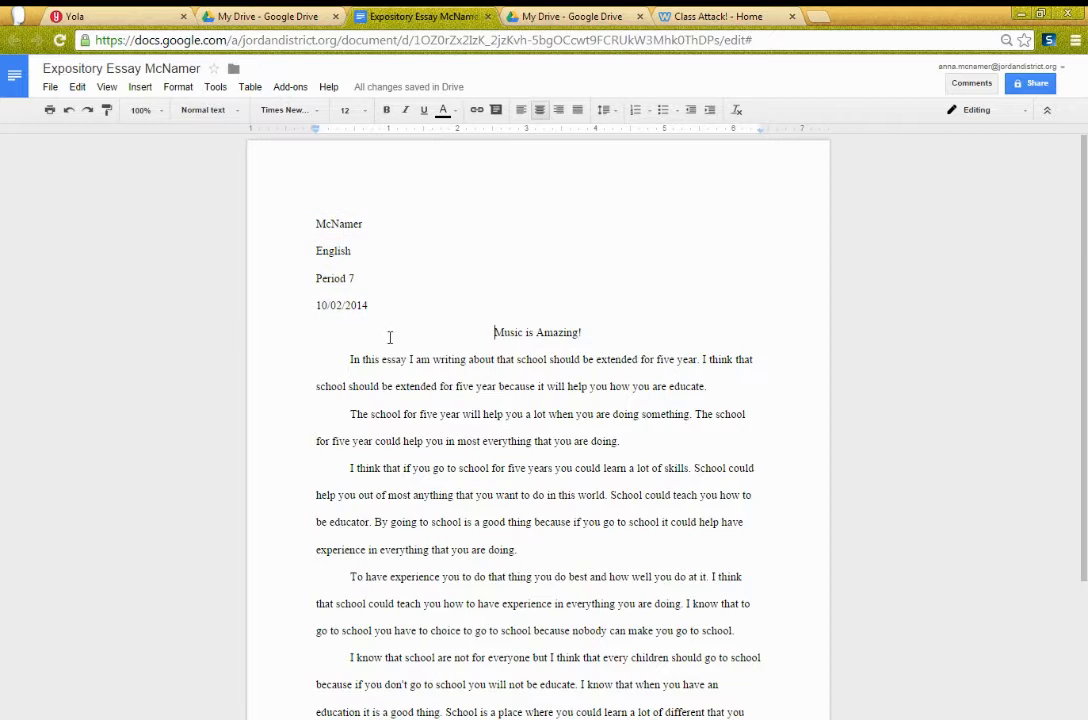
Step: Change the essay's sharing so anyone with the link can view it
left_click(1017, 88)
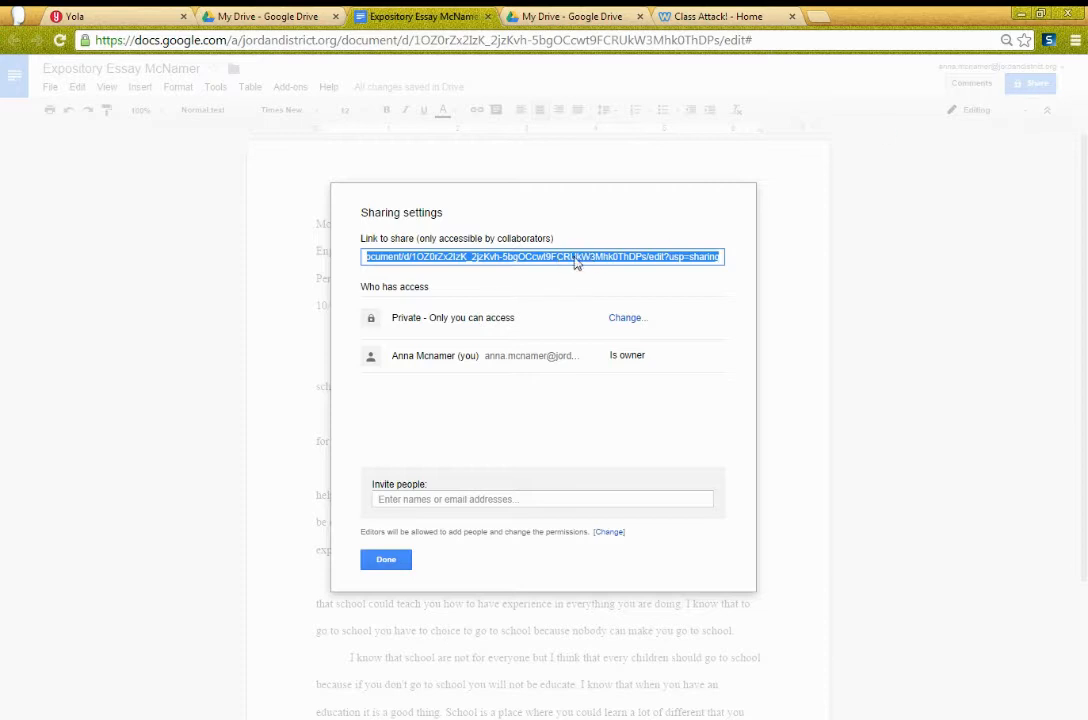
left_click(622, 320)
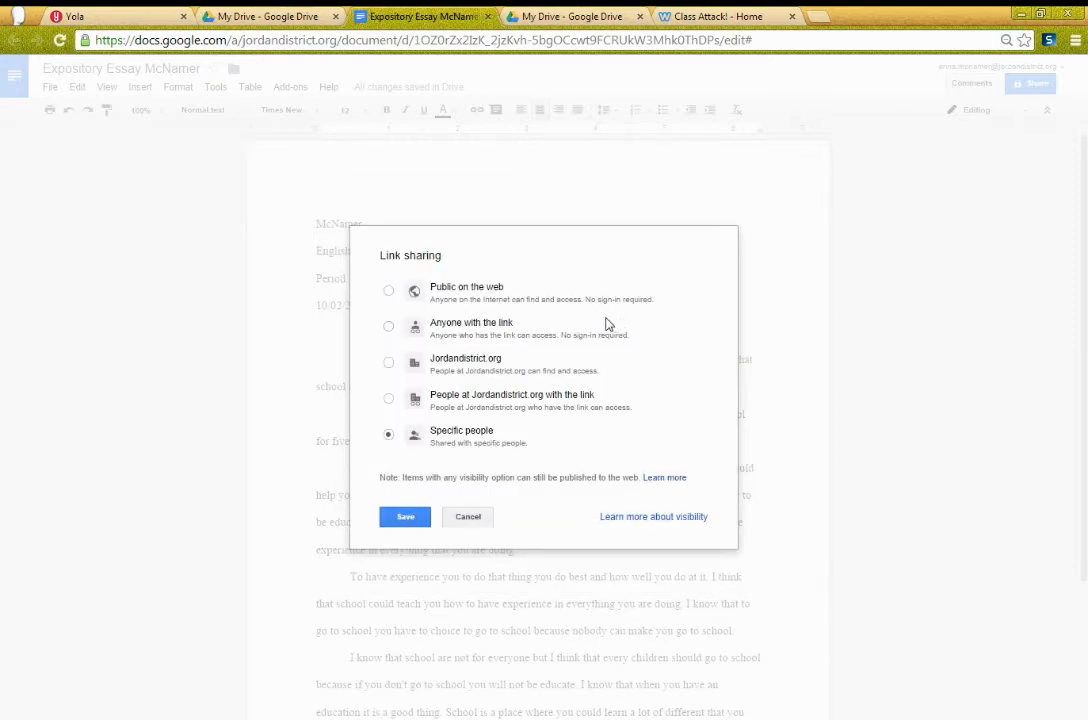
left_click(389, 328)
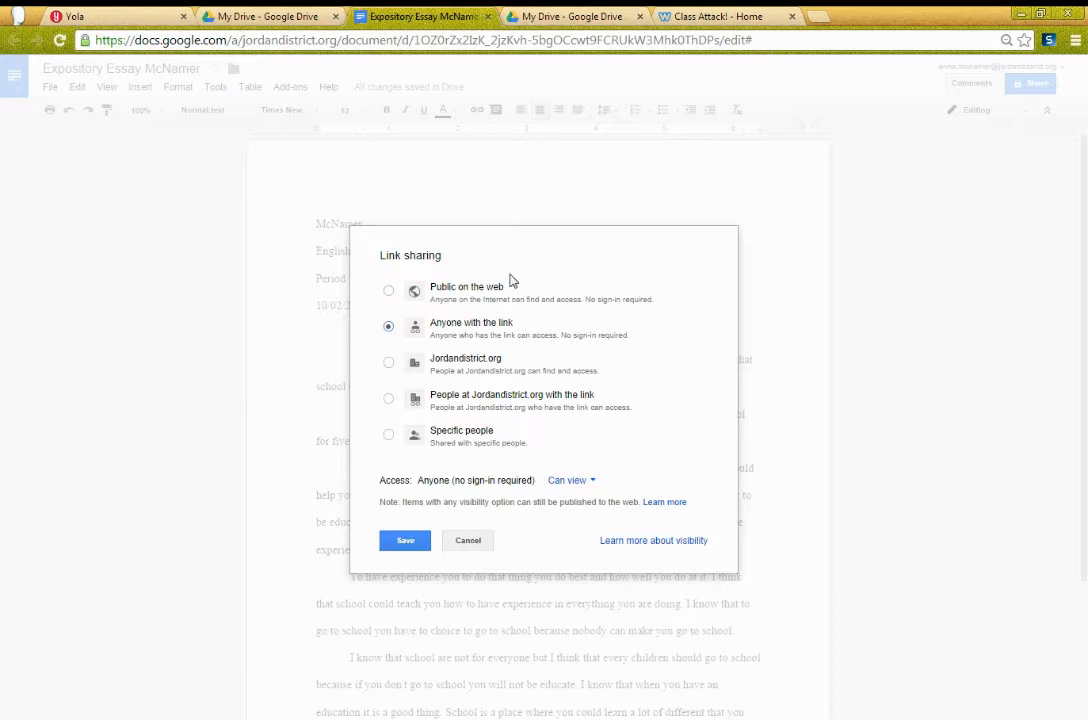
left_click(405, 541)
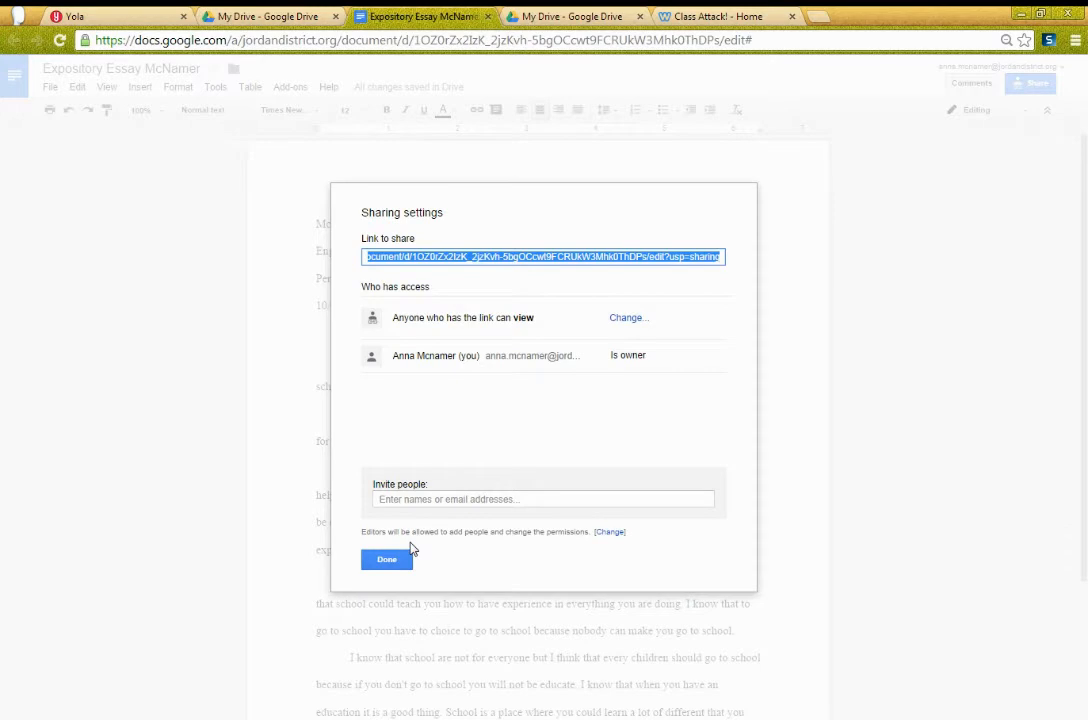
Step: Select the share link, then return to Yola and start editing the page's text block
left_click(568, 257)
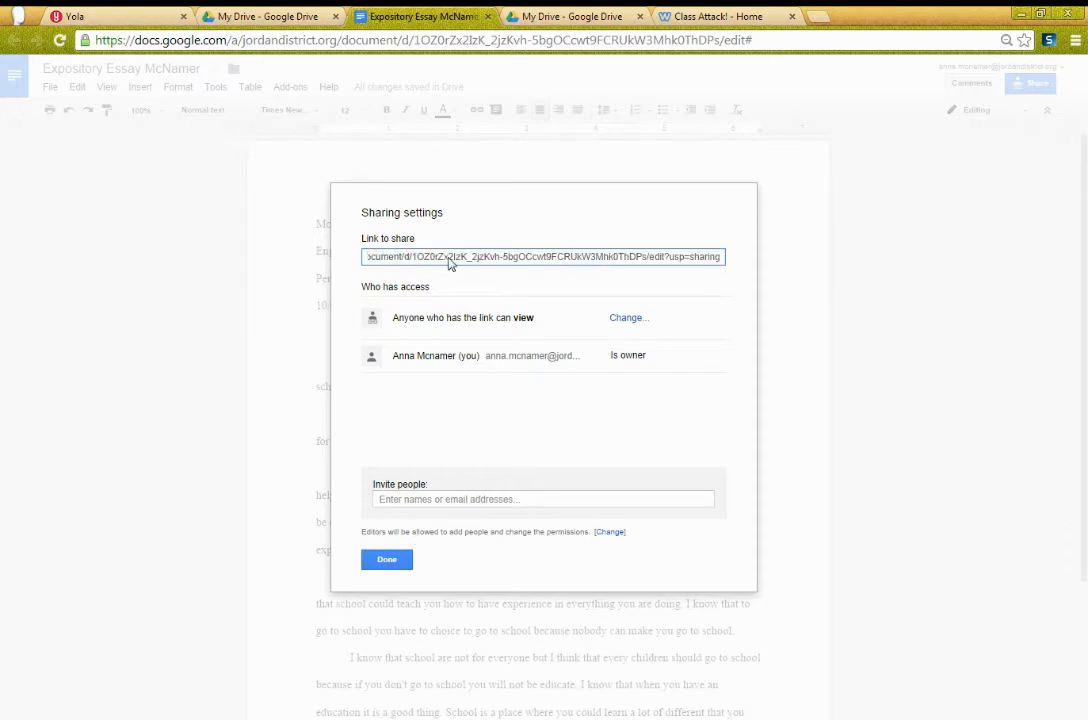
left_click(532, 261)
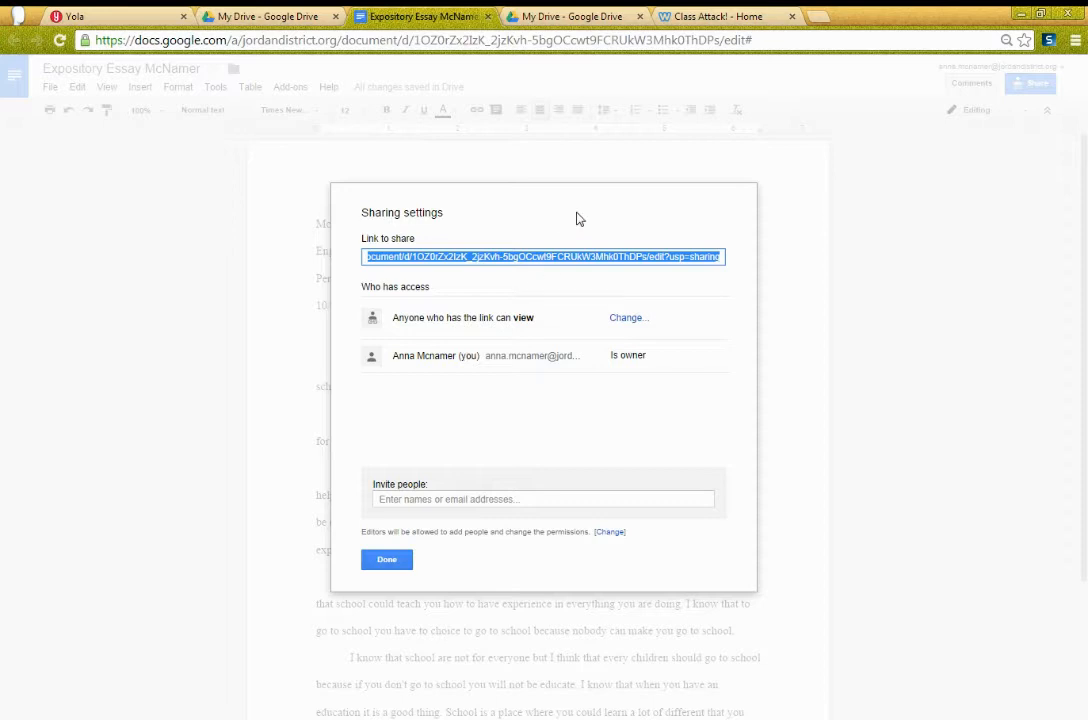
left_click(112, 16)
left_click(359, 369)
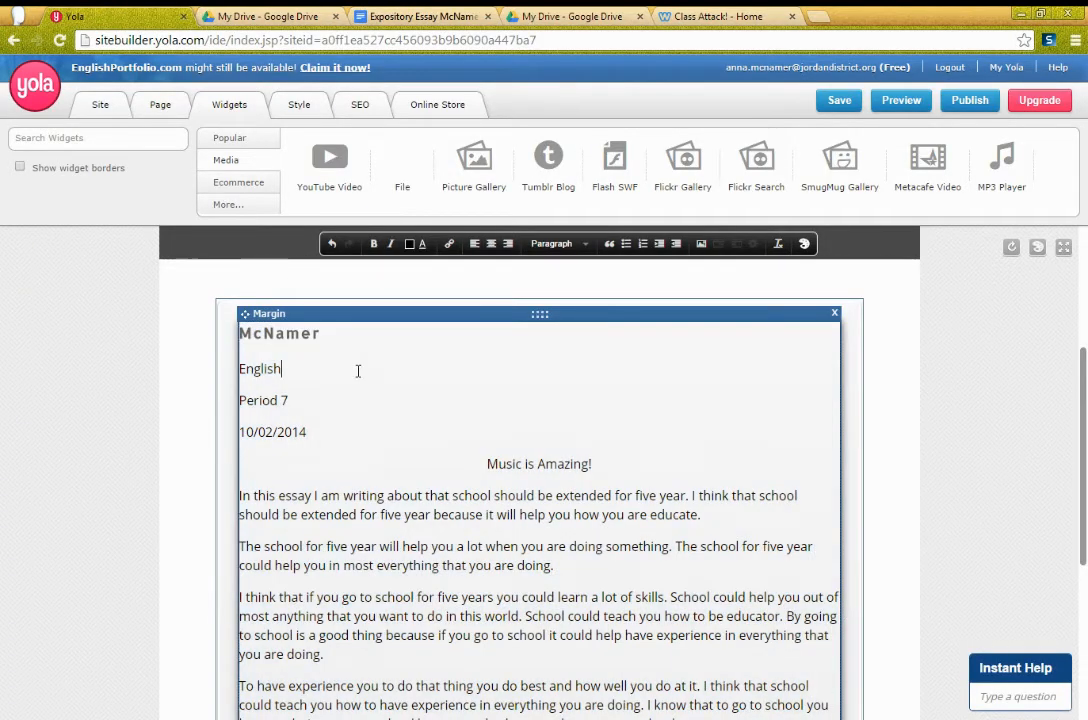
Step: Select all the pasted essay text in the block and delete it
scroll(359, 369, "down", 3)
scroll(505, 440, "up", 2)
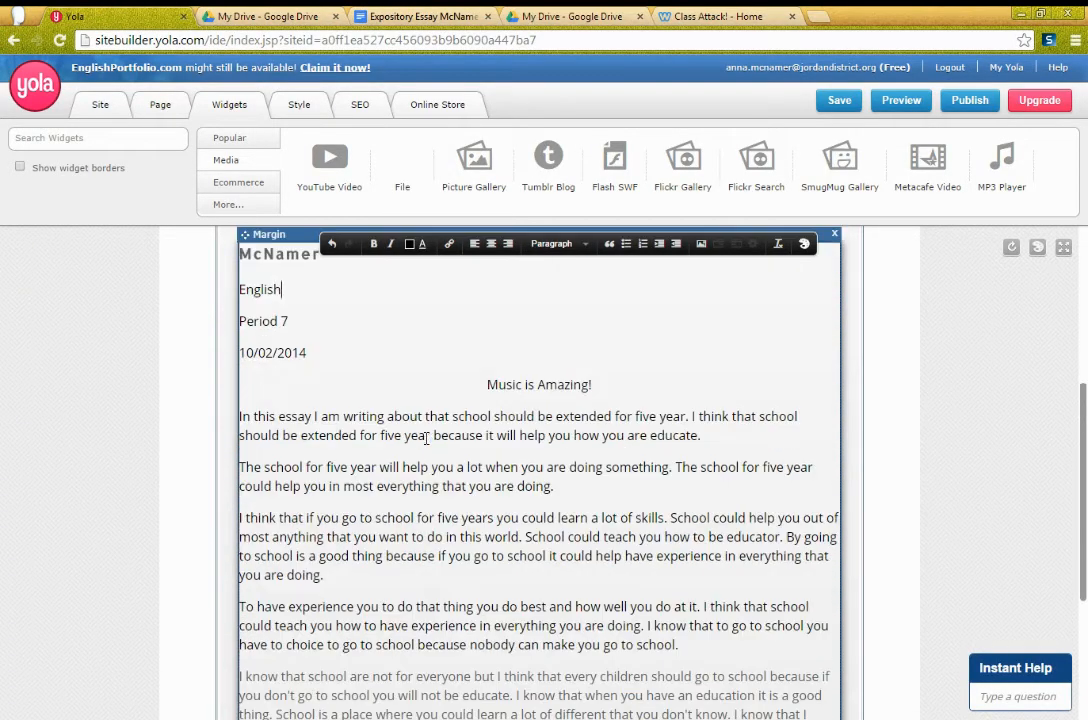
left_click_drag(240, 255, 512, 527)
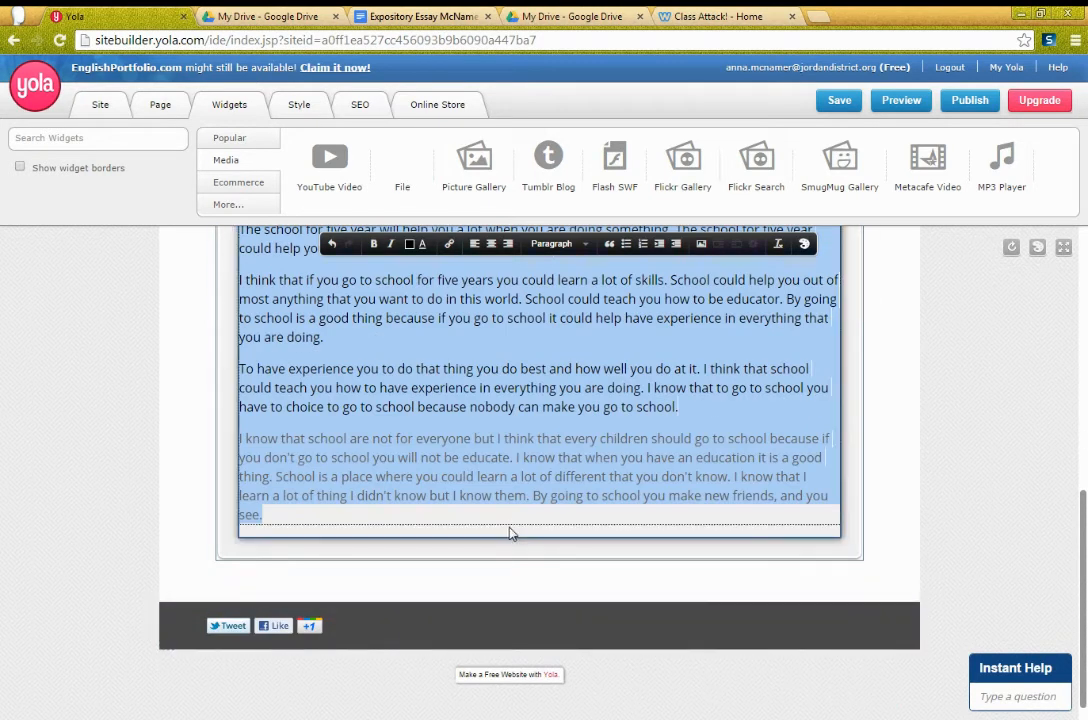
key("BackSpace")
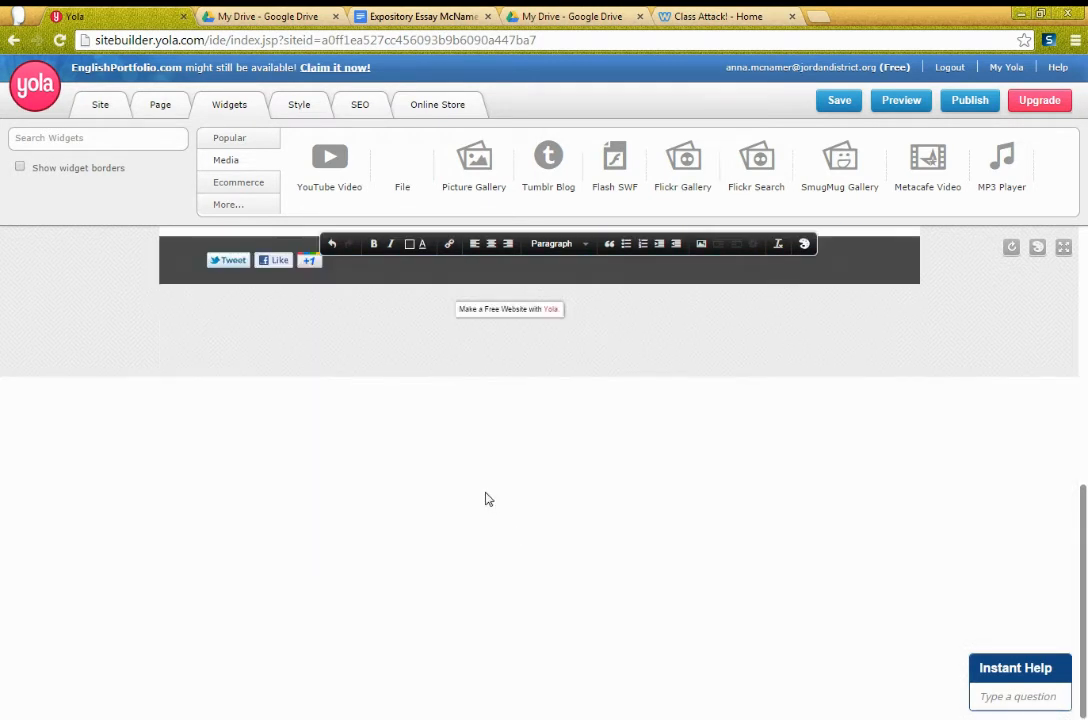
scroll(488, 497, "up", 3)
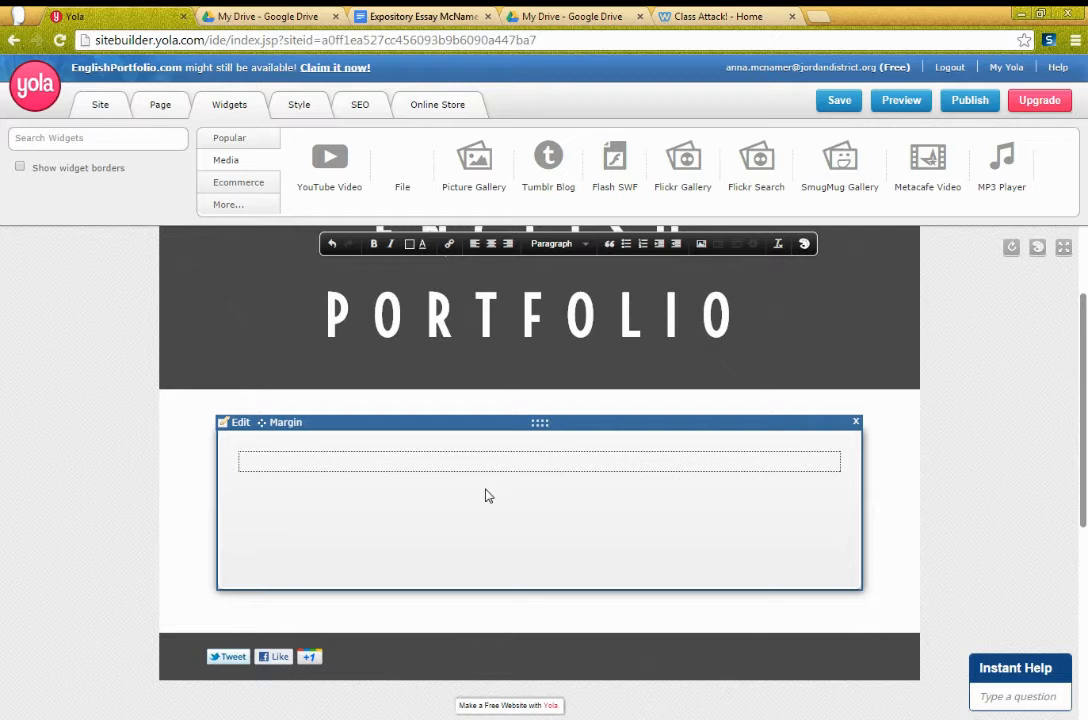
Step: Type 'Music Is Amazing! by' plus the author's name, with 'Expository Essay:' on a second line
type("Music Is Amazing! by ")
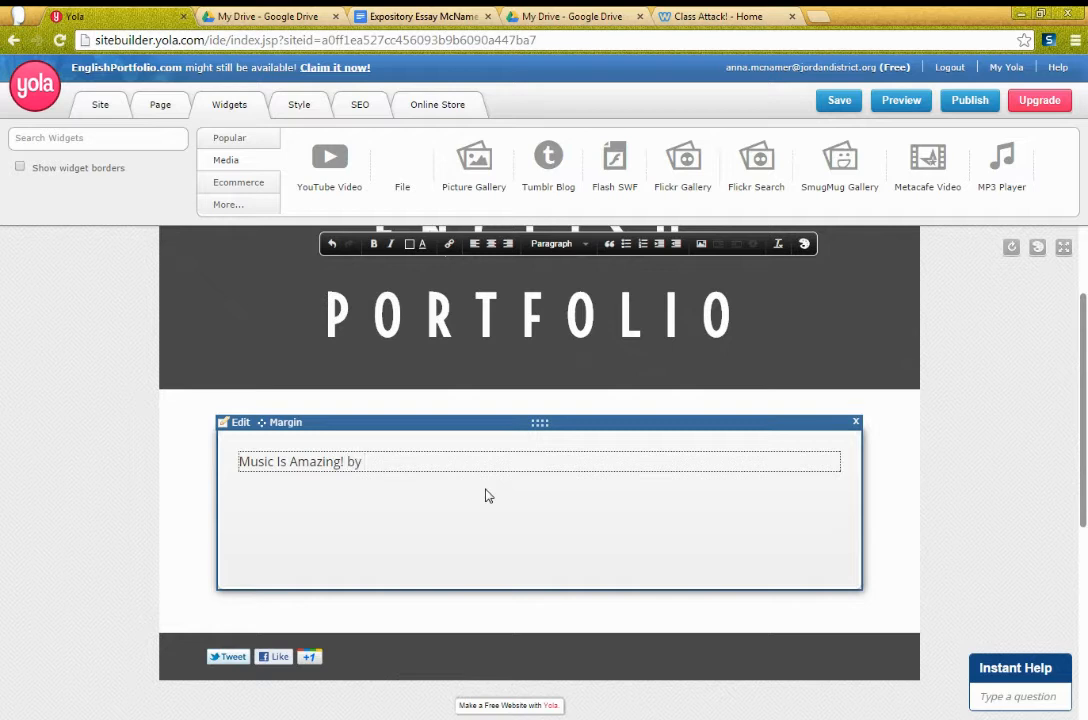
type("Mrs. Mc")
key("Return")
type("Expository Essay")
key("BackSpace")
key("BackSpace")
key("BackSpace")
key("BackSpace")
type("ssay")
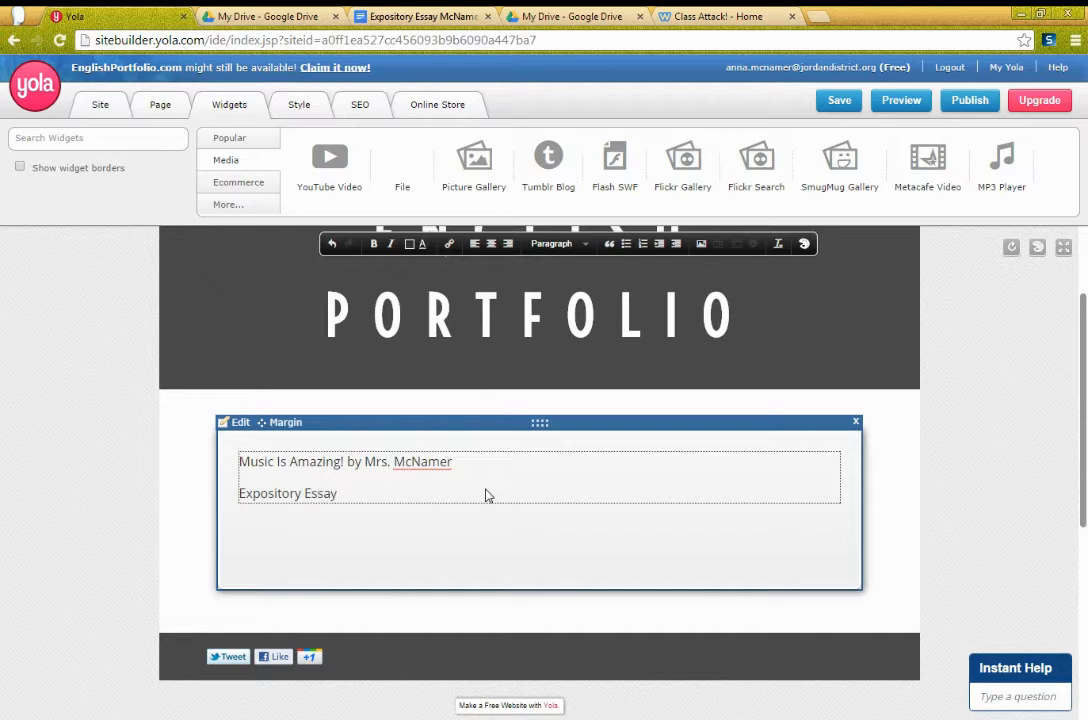
type(":")
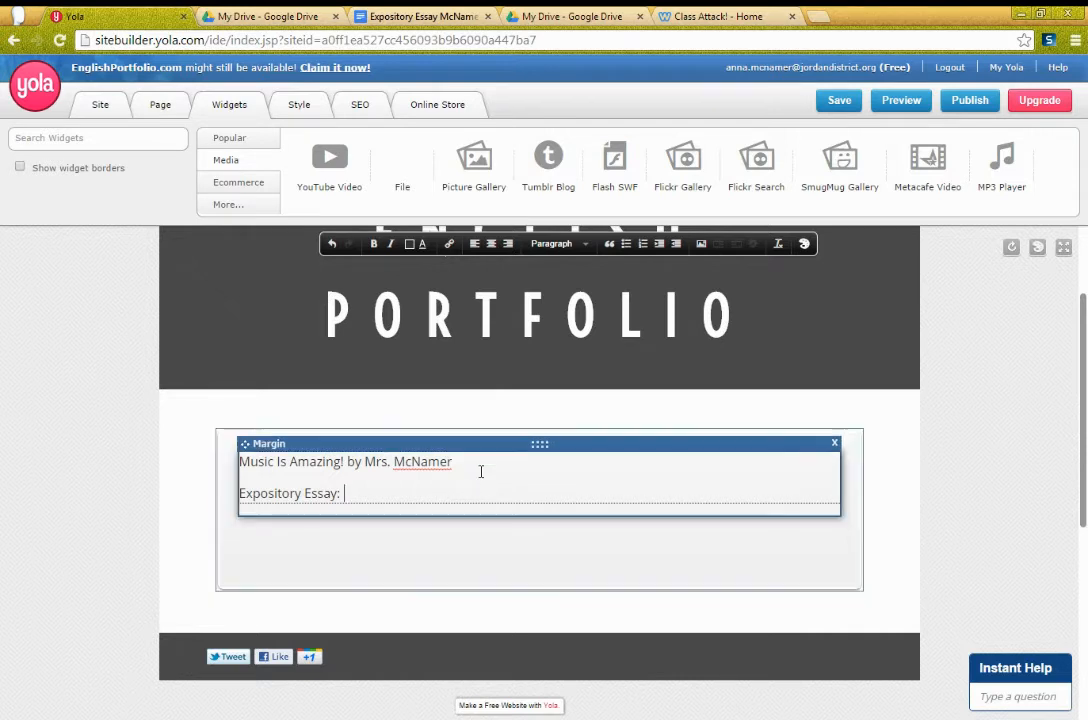
Step: Move 'Expository Essay:' from line two to the start of the 'Music Is Amazing!' line
left_click_drag(455, 462, 237, 475)
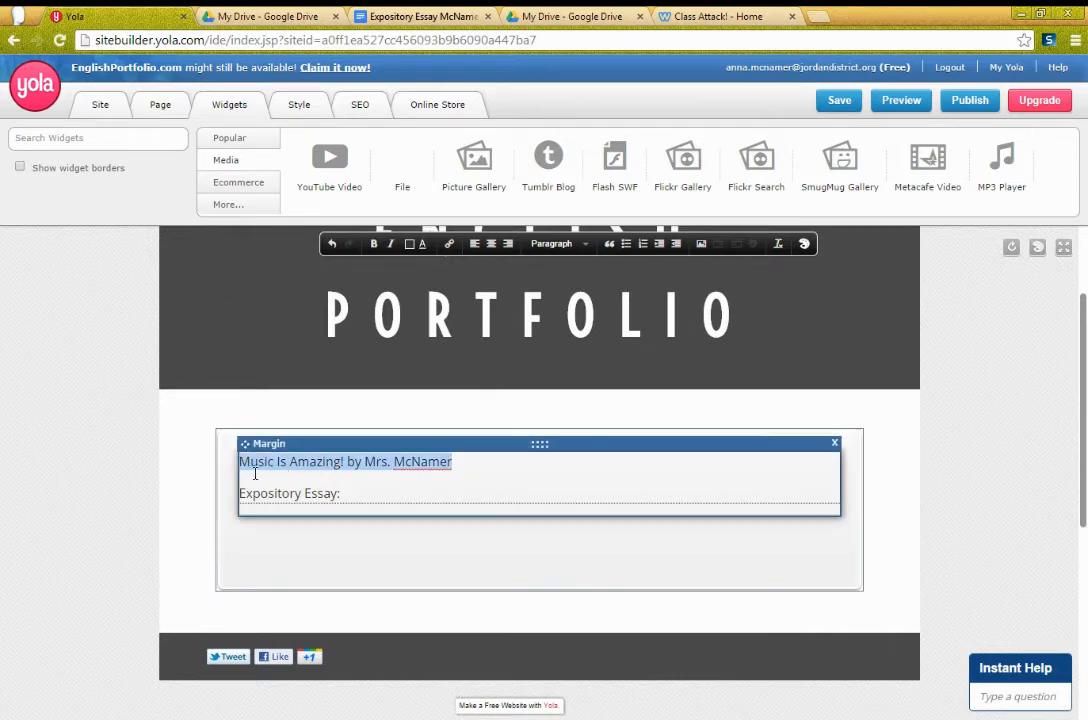
left_click_drag(315, 462, 353, 482)
left_click(431, 463)
left_click_drag(470, 464, 240, 459)
left_click_drag(350, 494, 242, 464)
left_click(243, 495)
left_click(252, 465)
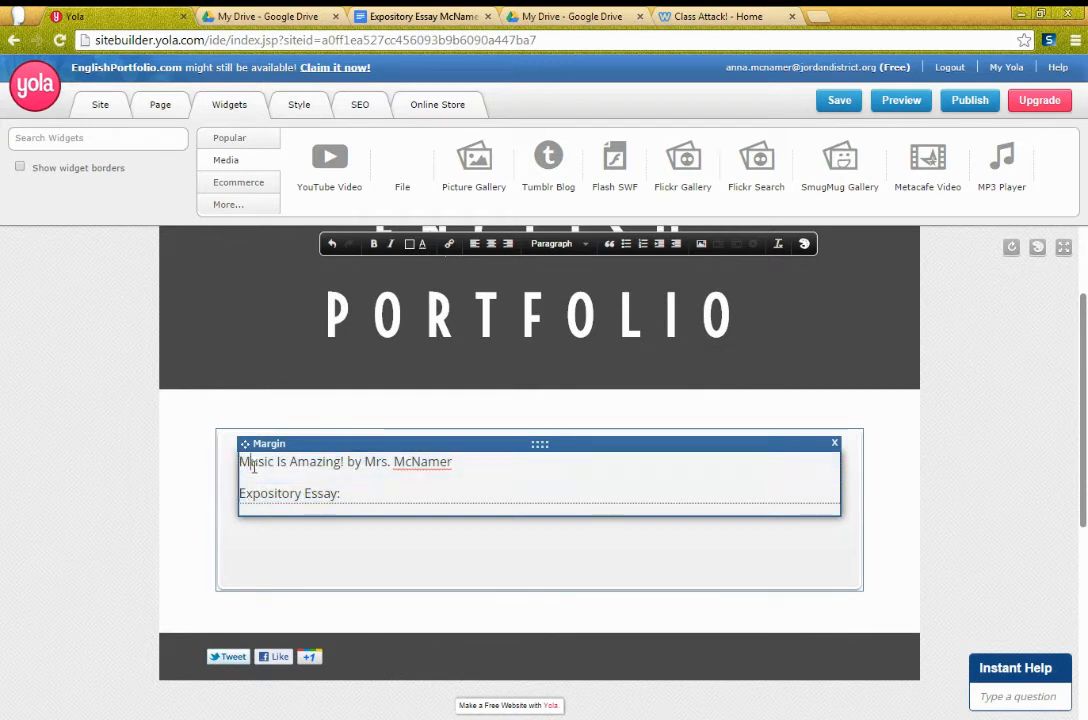
left_click_drag(369, 498, 238, 494)
key("BackSpace")
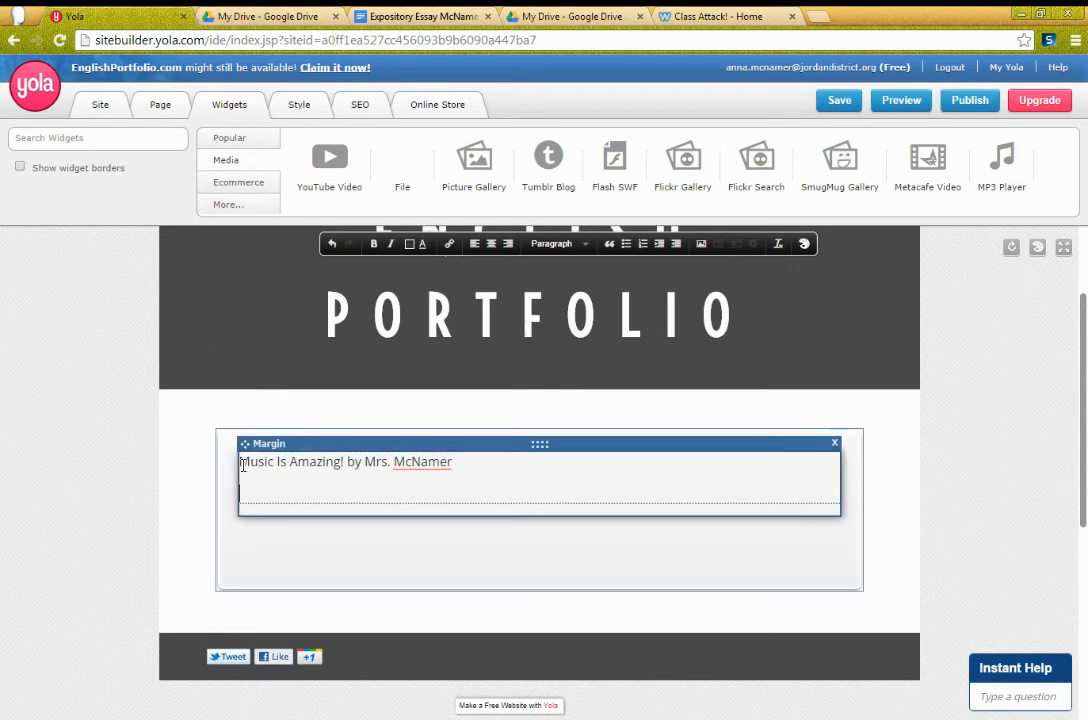
type("Expository ")
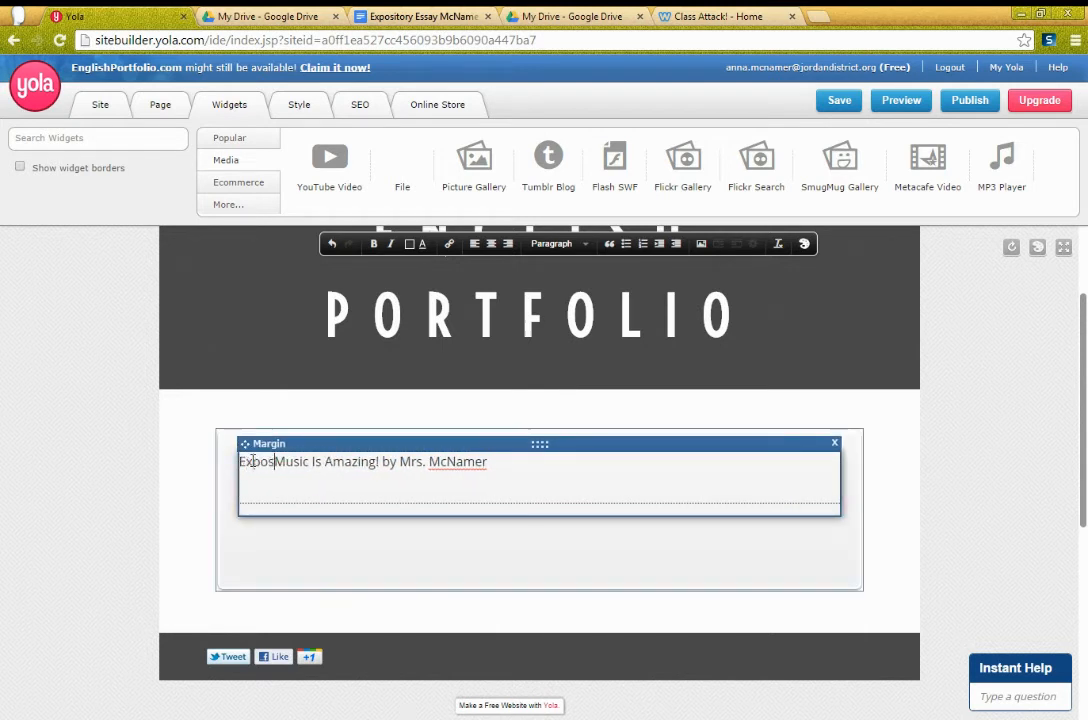
type("Essay:")
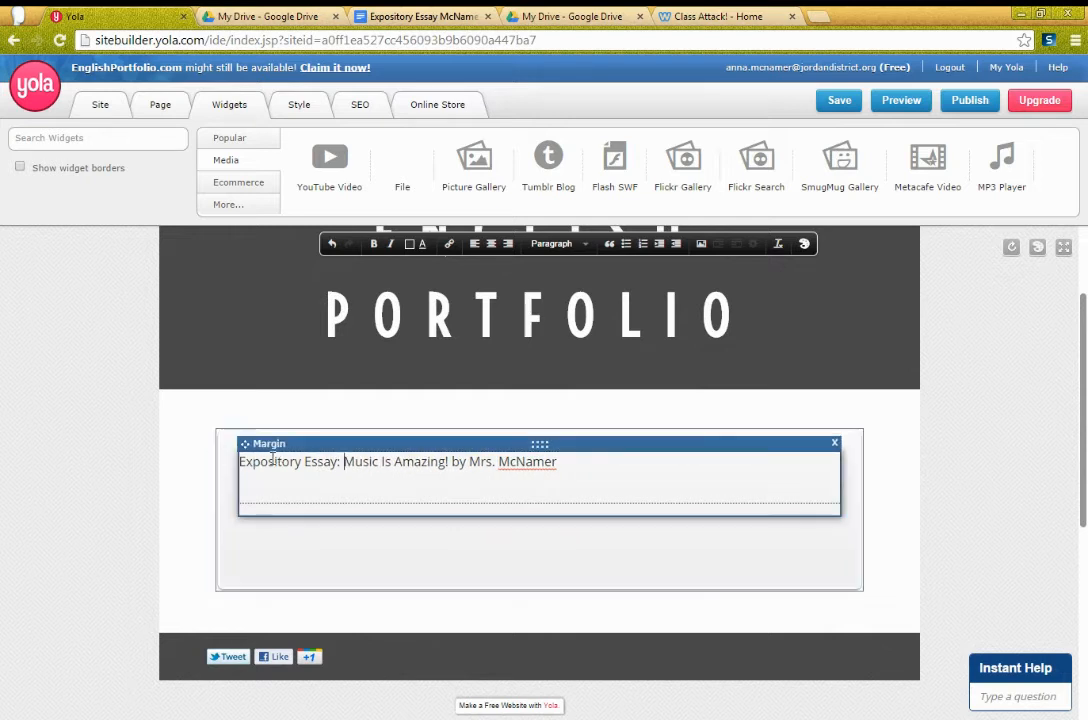
left_click_drag(238, 461, 553, 463)
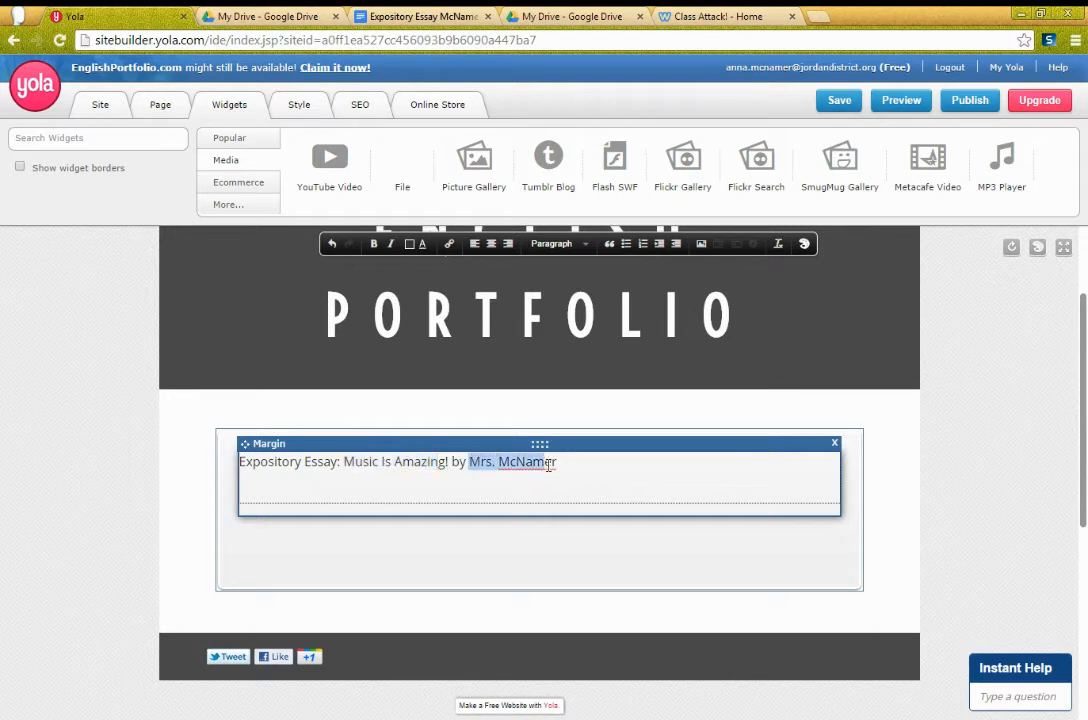
left_click(333, 483)
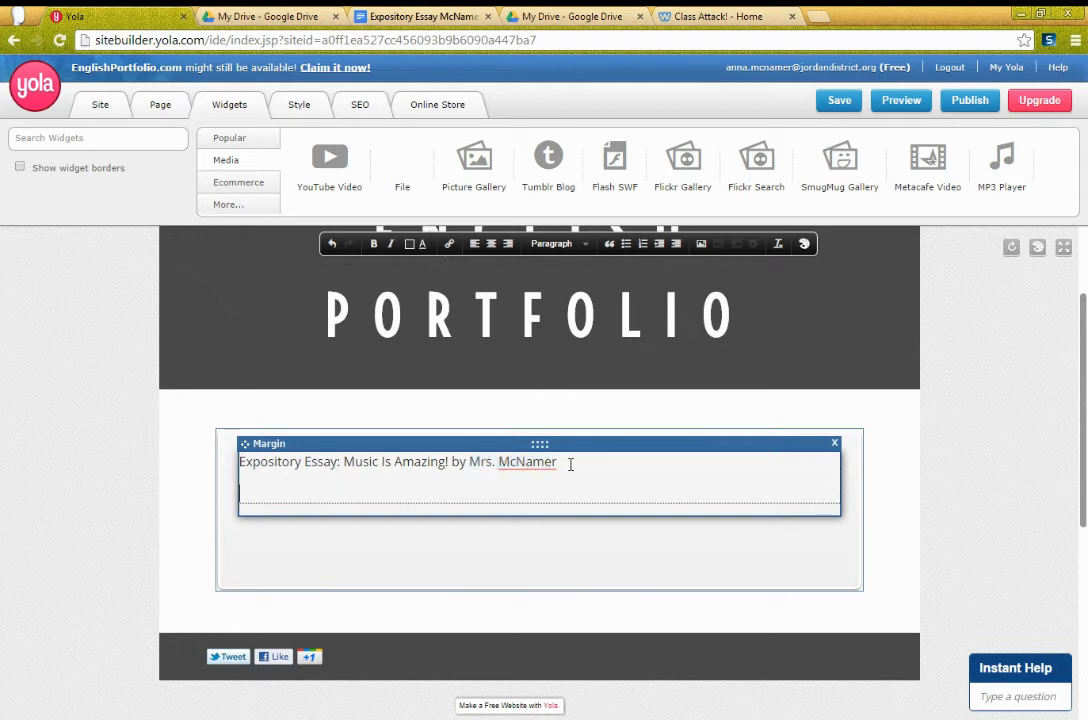
left_click_drag(568, 463, 237, 467)
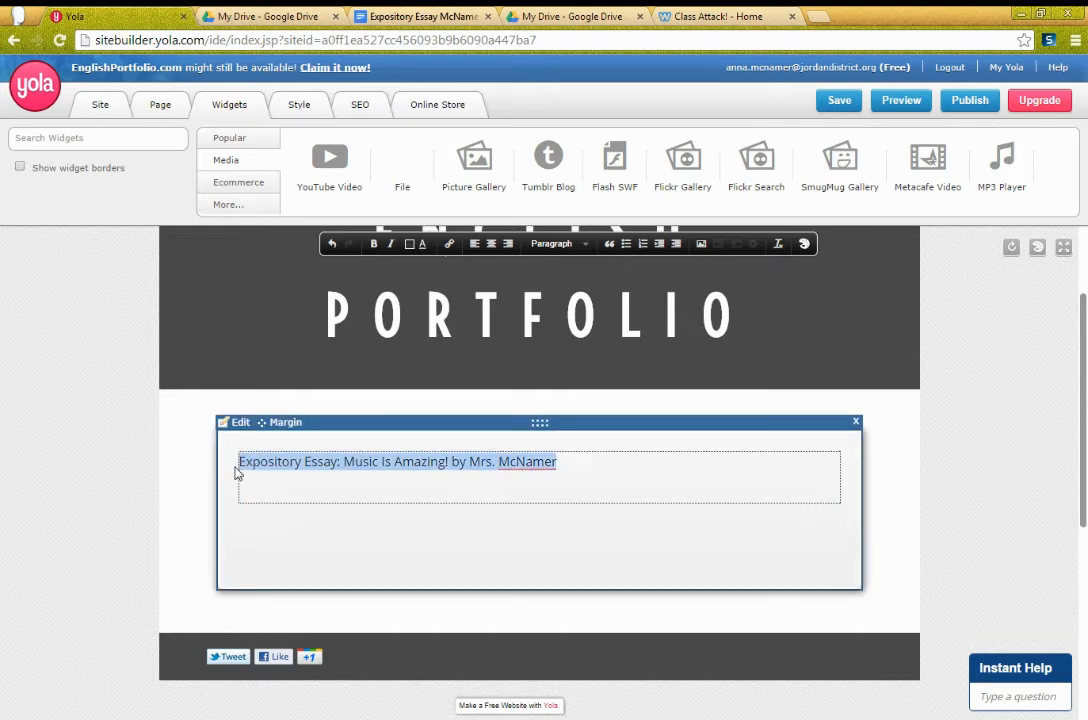
Step: Make the whole 'Expository Essay: Music Is Amazing!' line an external link to the pasted Google Doc URL
left_click(268, 487)
left_click_drag(594, 464, 242, 462)
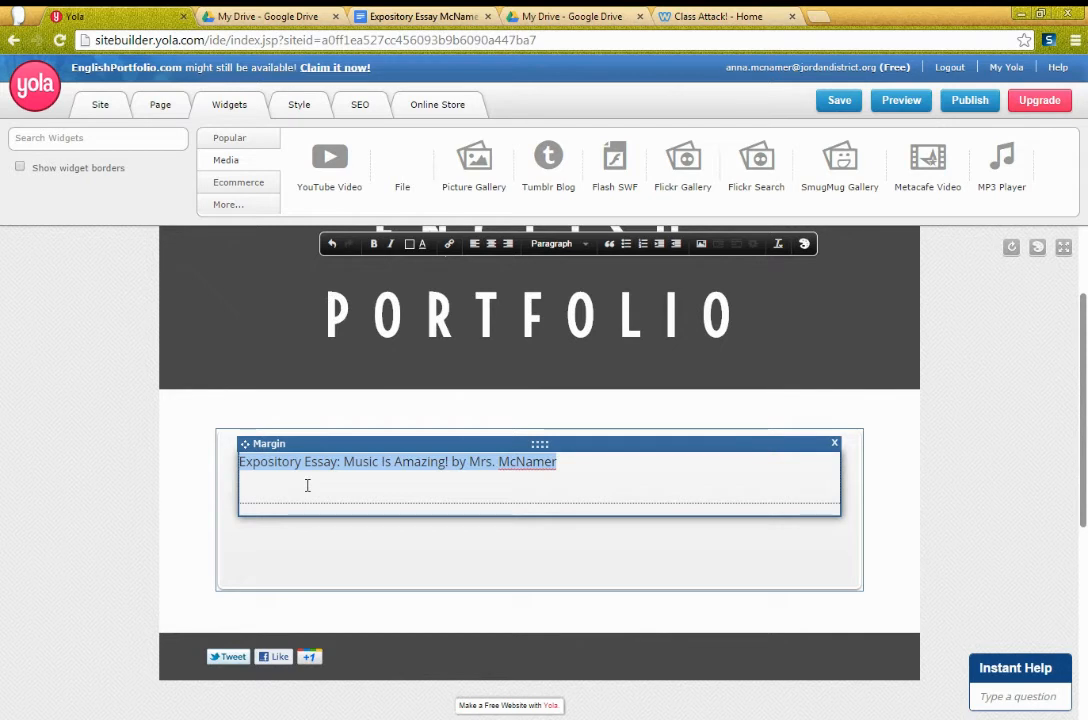
left_click(450, 245)
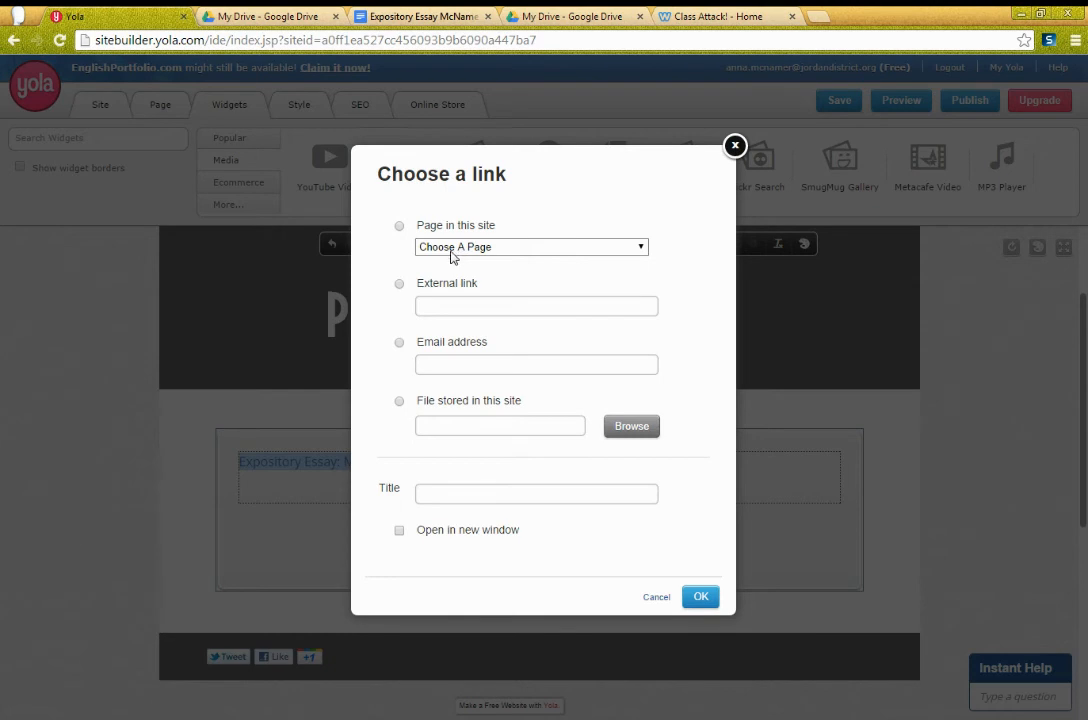
left_click(400, 285)
left_click(453, 307)
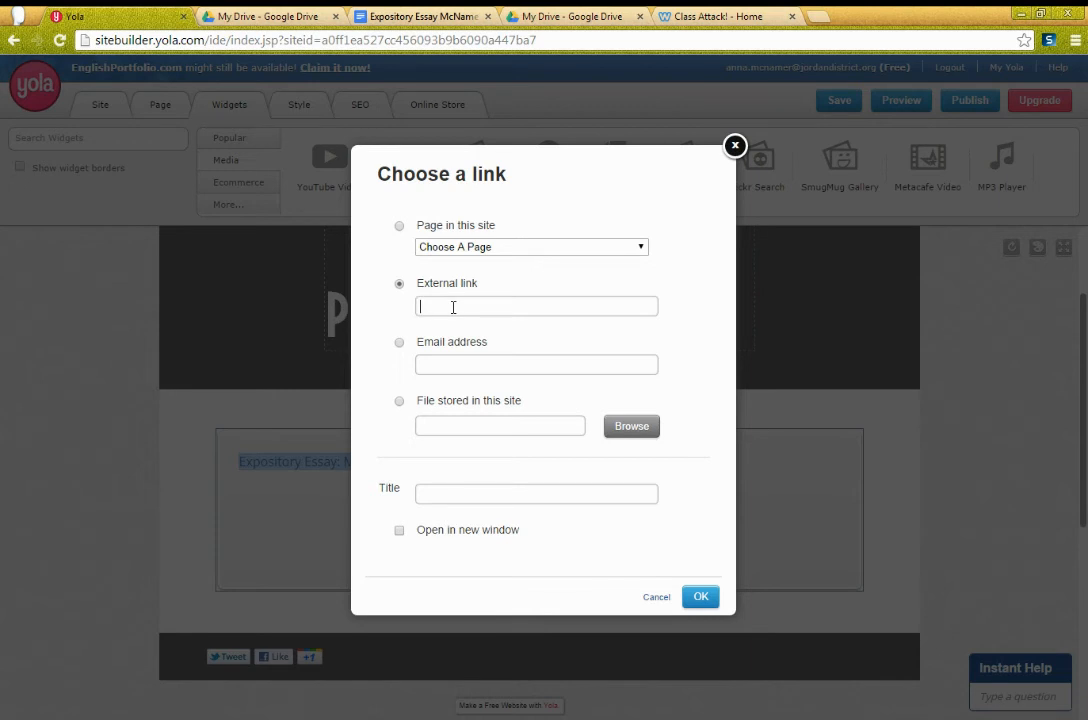
key("ctrl+v")
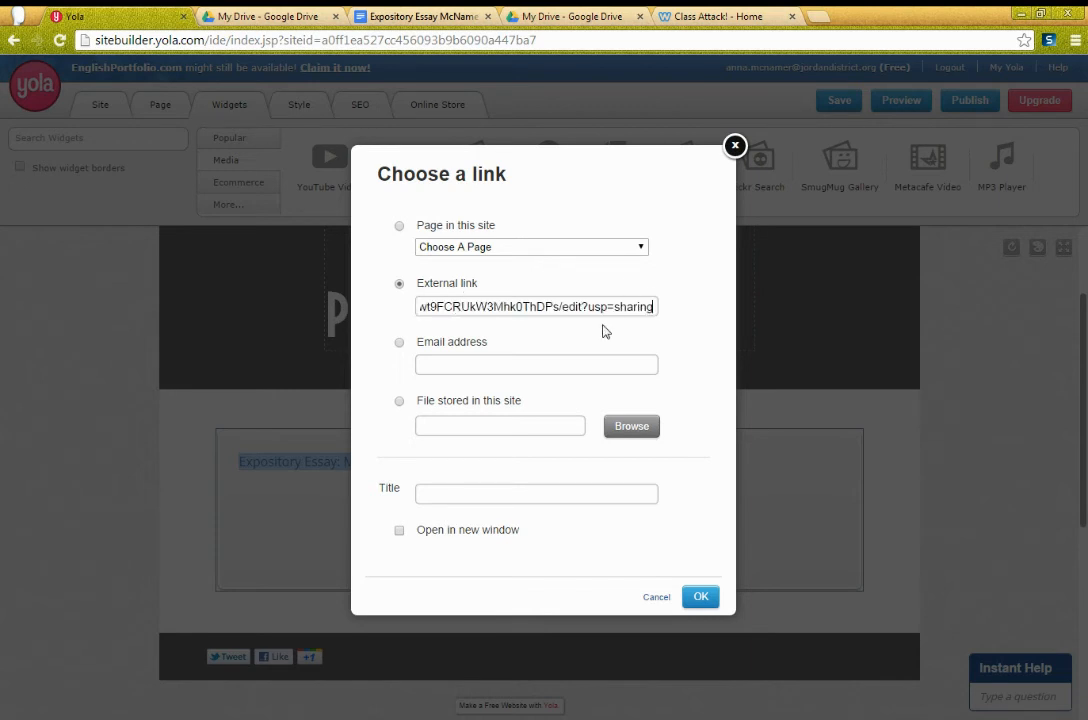
left_click(700, 594)
left_click(493, 491)
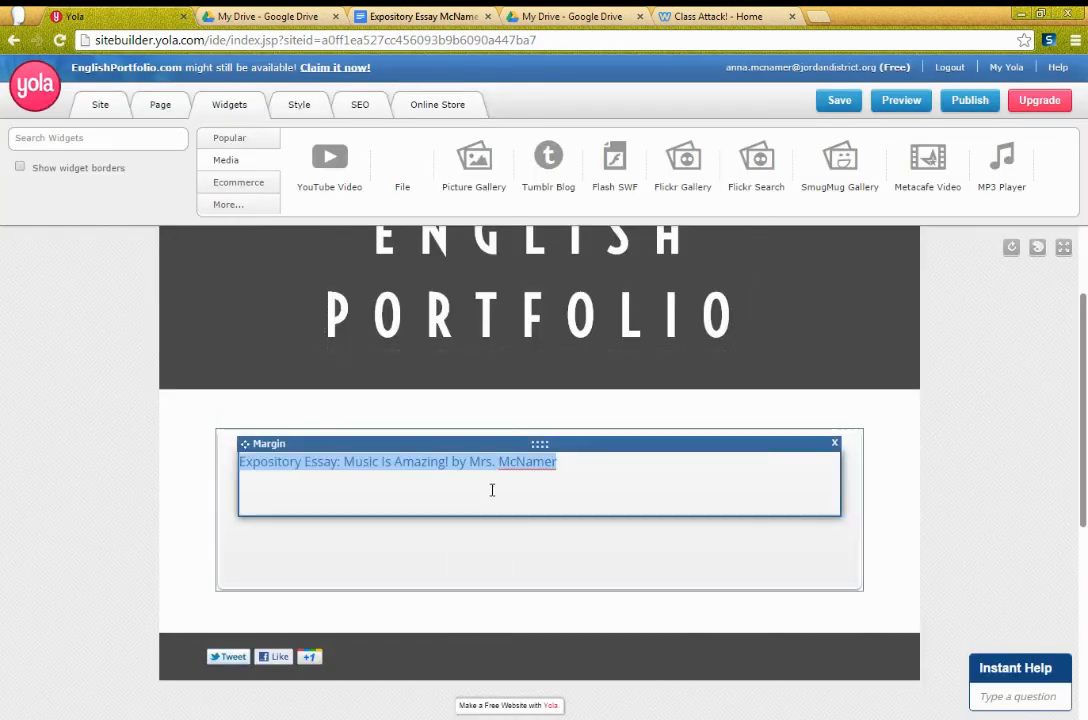
Step: Save the English Portfolio page changes
left_click(309, 465)
left_click(311, 483)
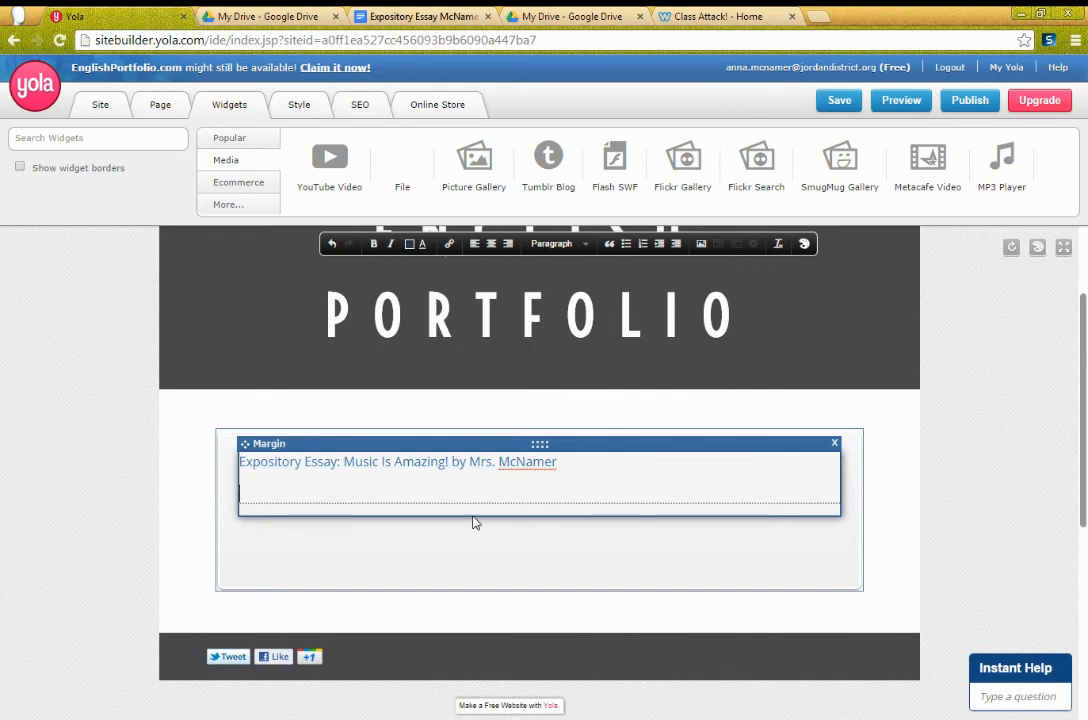
left_click(841, 106)
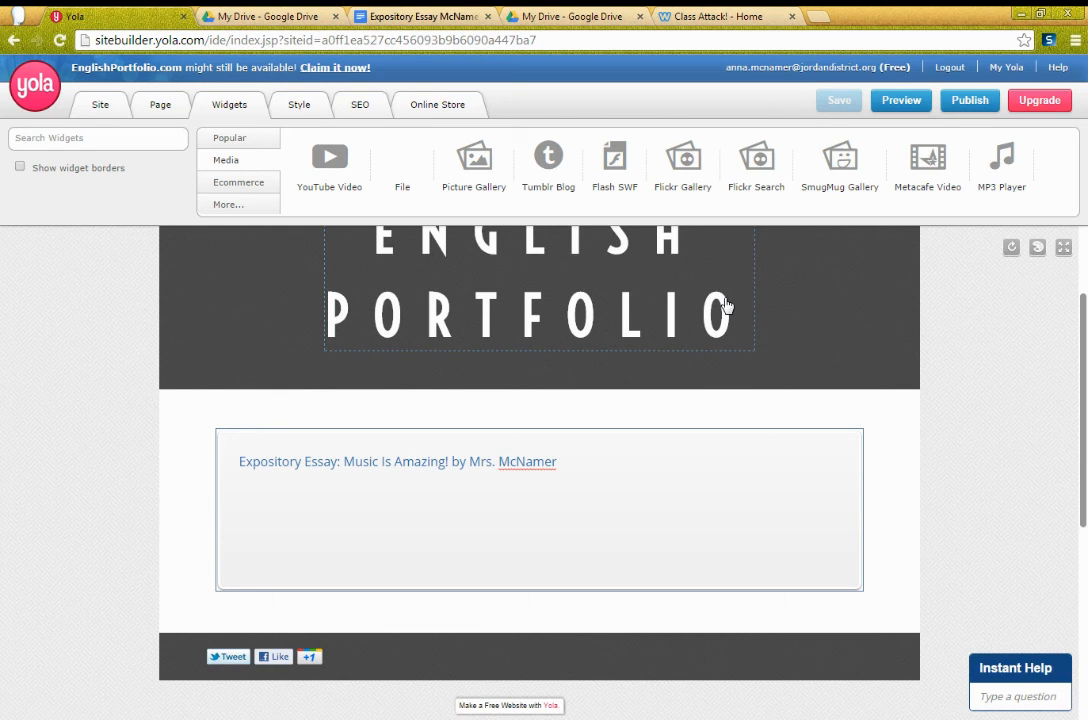
scroll(683, 396, "up", 1)
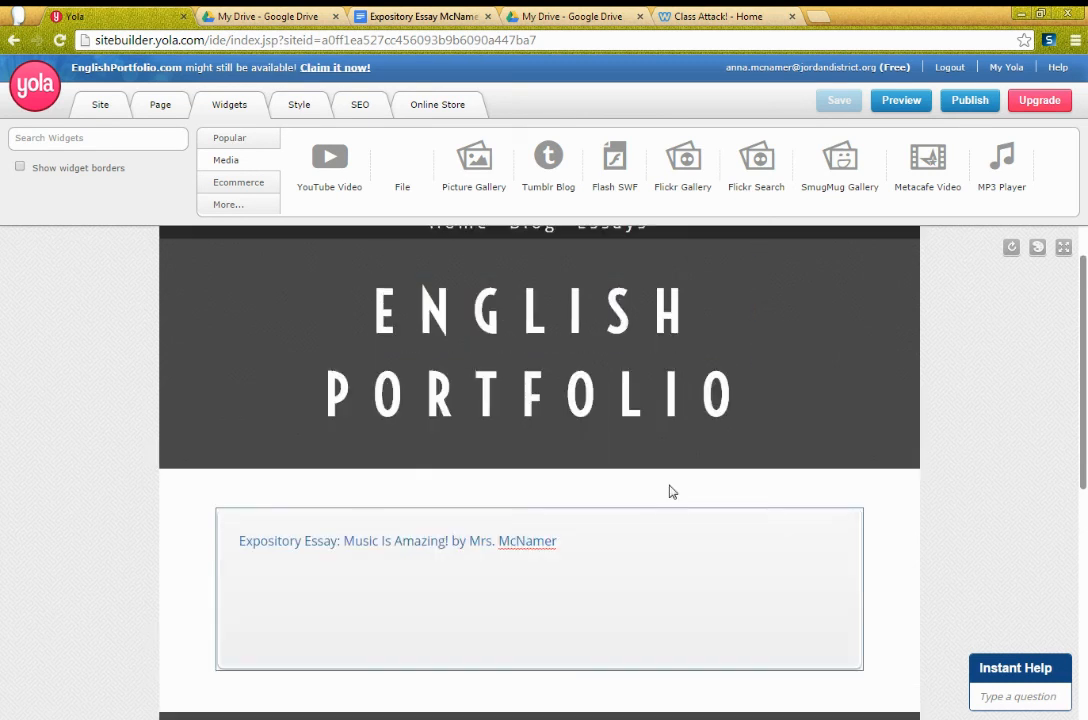
Step: Check the Expository Essay document in Google Docs, then return to Yola to inspect the linked title line
left_click(636, 532)
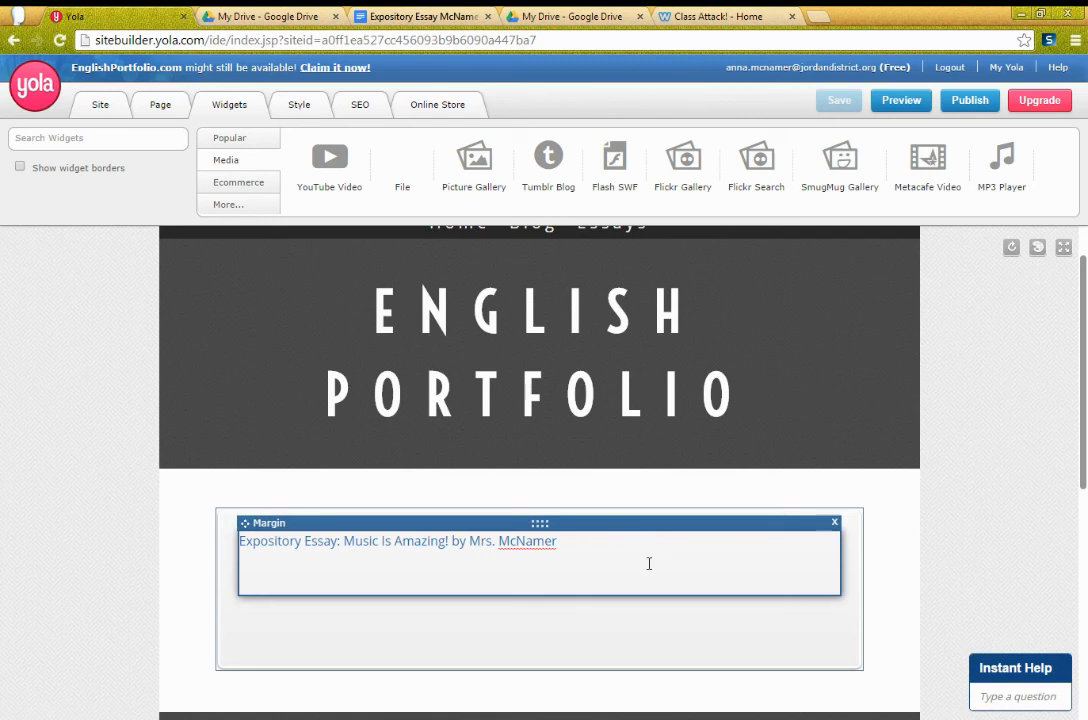
left_click(316, 15)
left_click(366, 17)
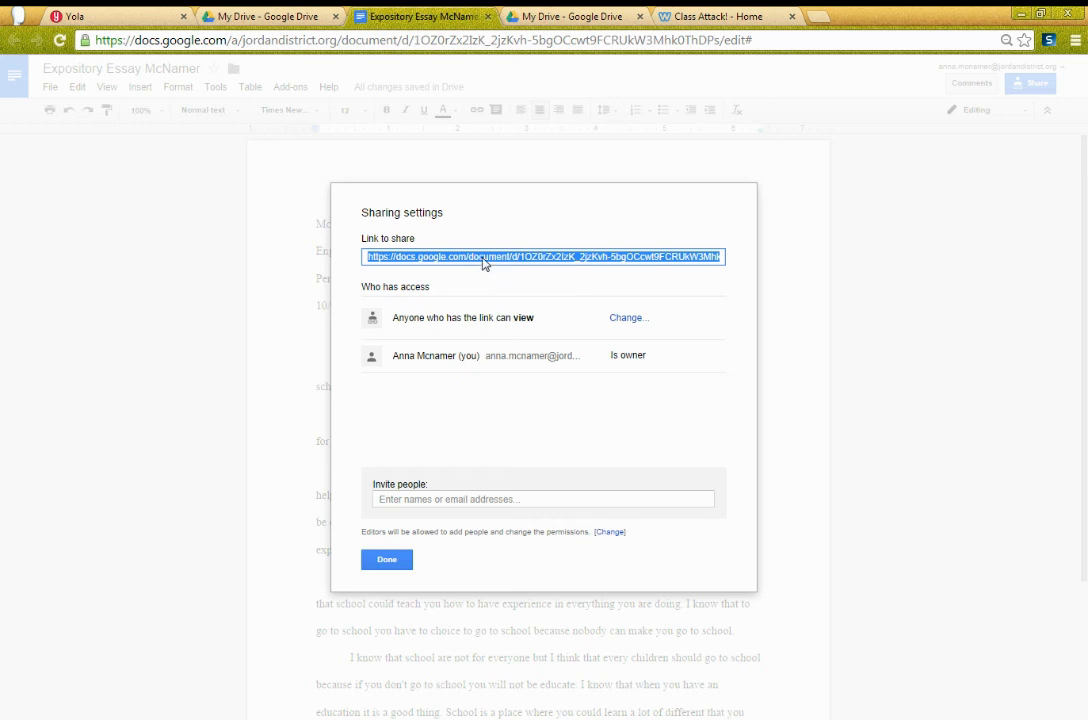
left_click(86, 12)
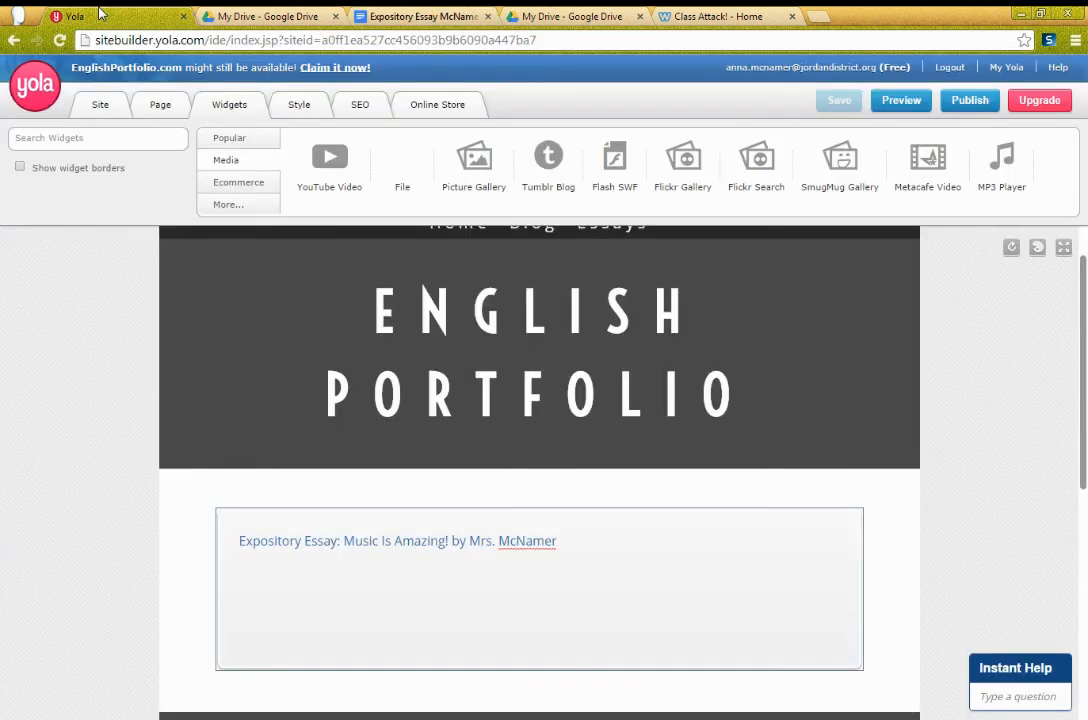
left_click(433, 544)
left_click_drag(570, 541, 236, 541)
left_click(307, 567)
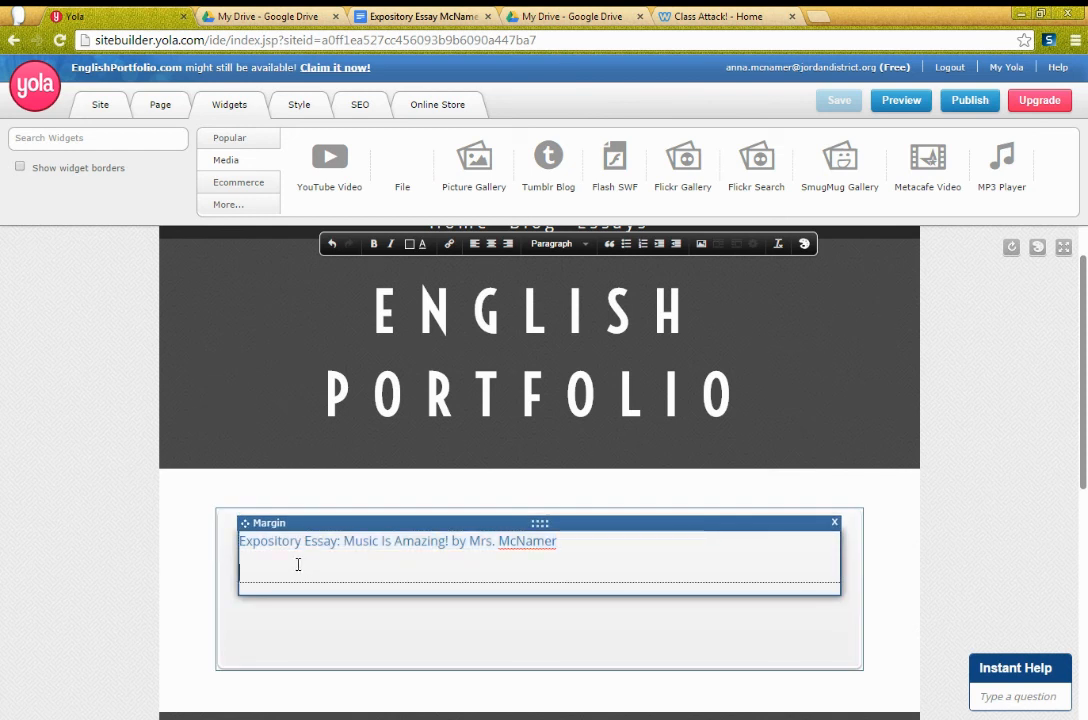
mouse_move(274, 515)
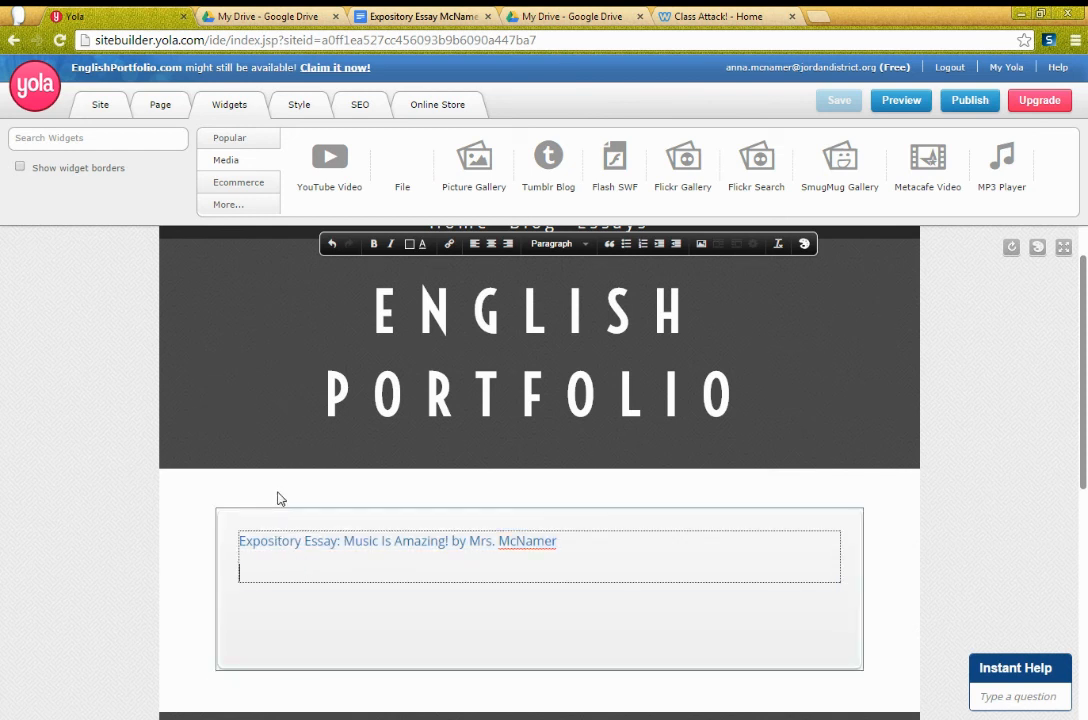